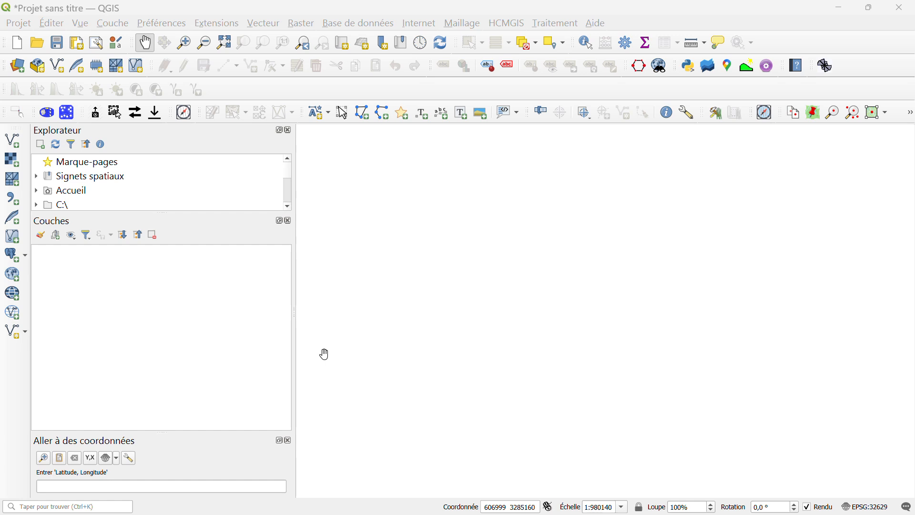
Add the raster layer mnt.tif from the 3D folder to the project.
click(113, 23)
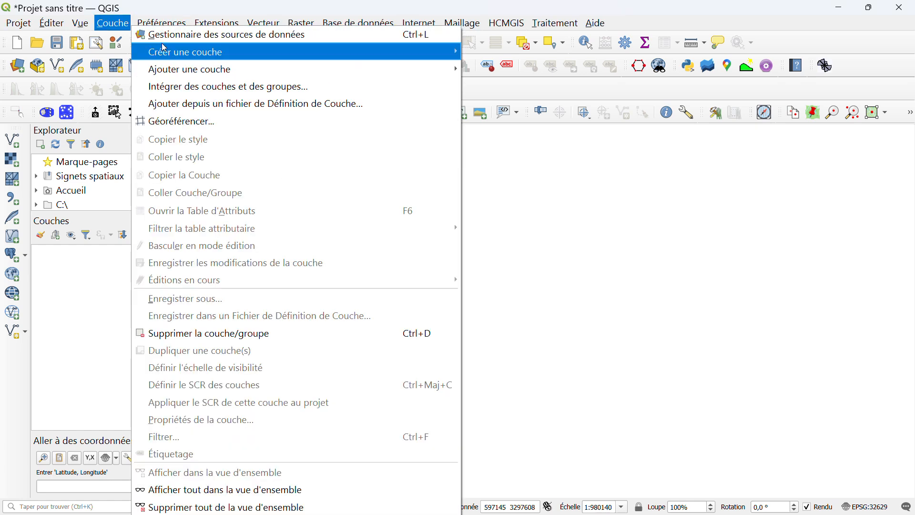
mouse_move(166, 51)
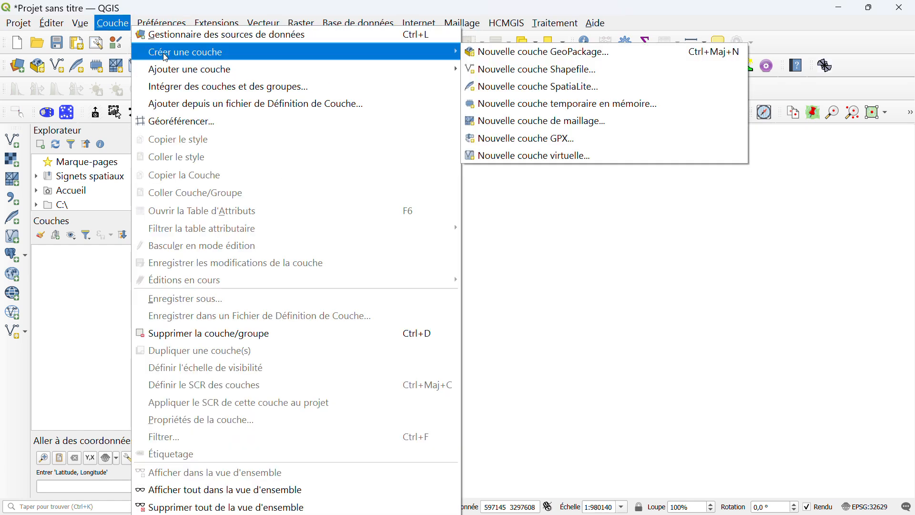
mouse_move(200, 69)
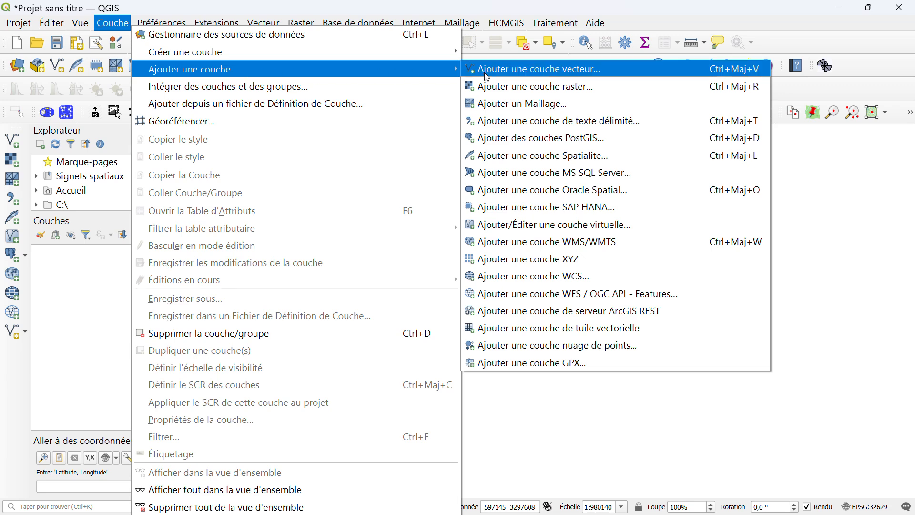
click(534, 88)
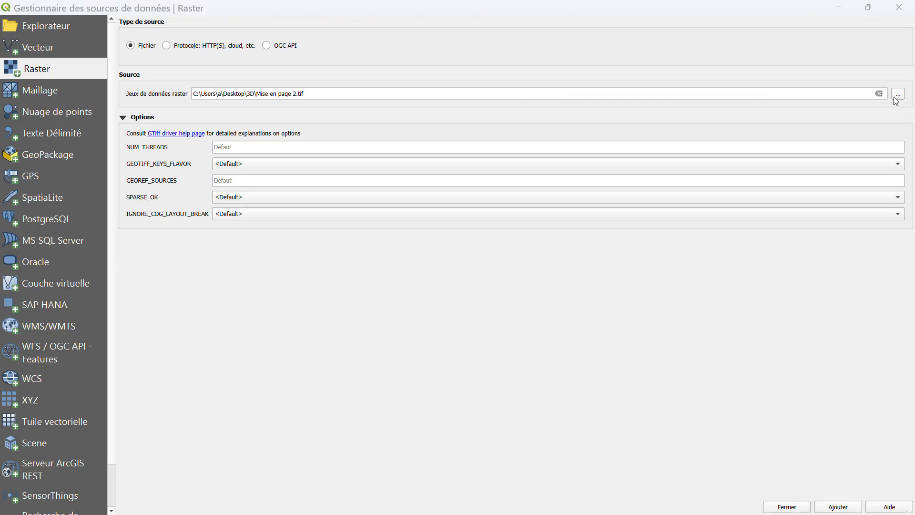
click(899, 94)
click(305, 140)
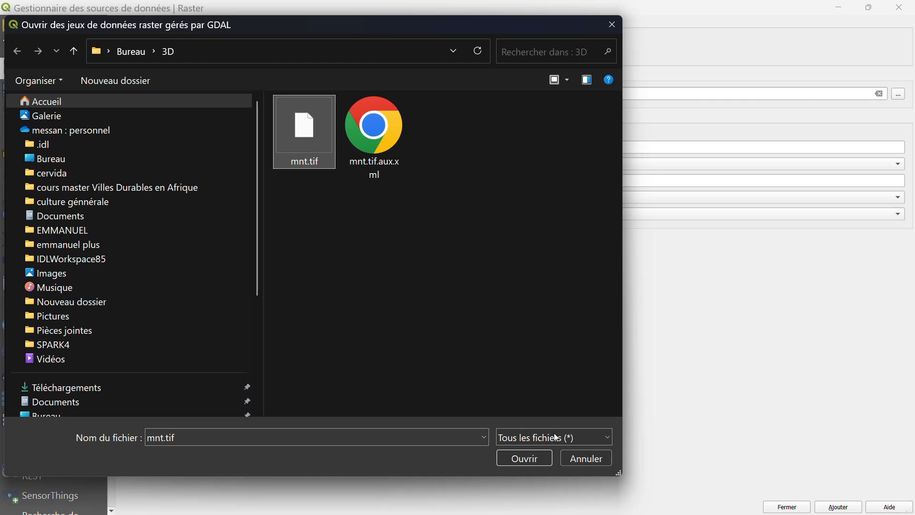
click(526, 458)
click(841, 505)
click(783, 506)
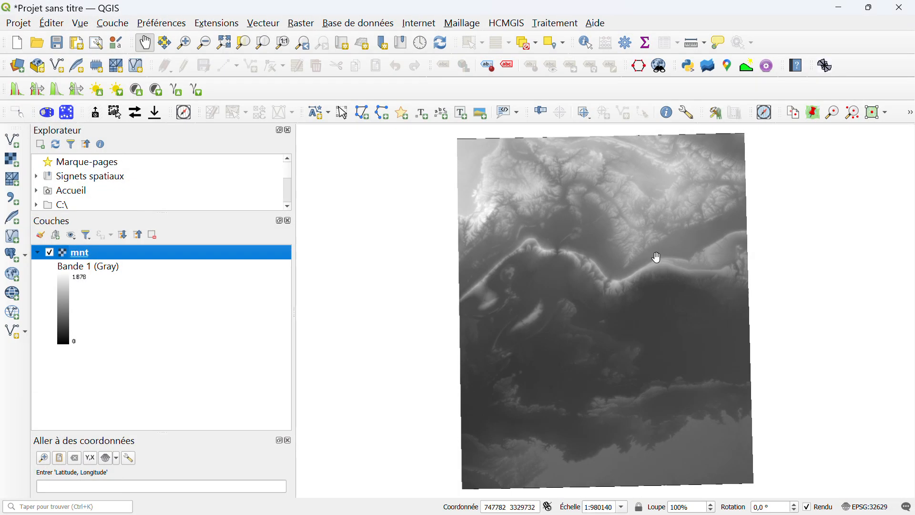
drag(656, 257, 643, 255)
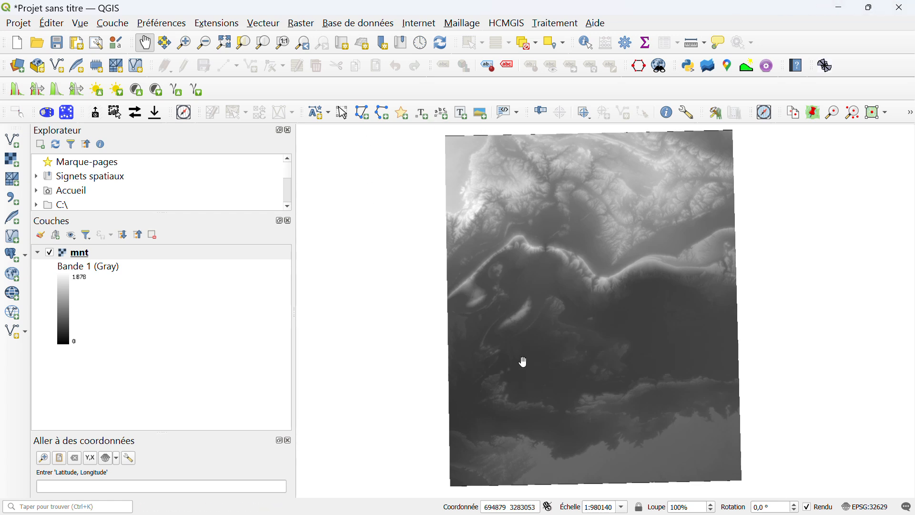
drag(565, 326, 561, 323)
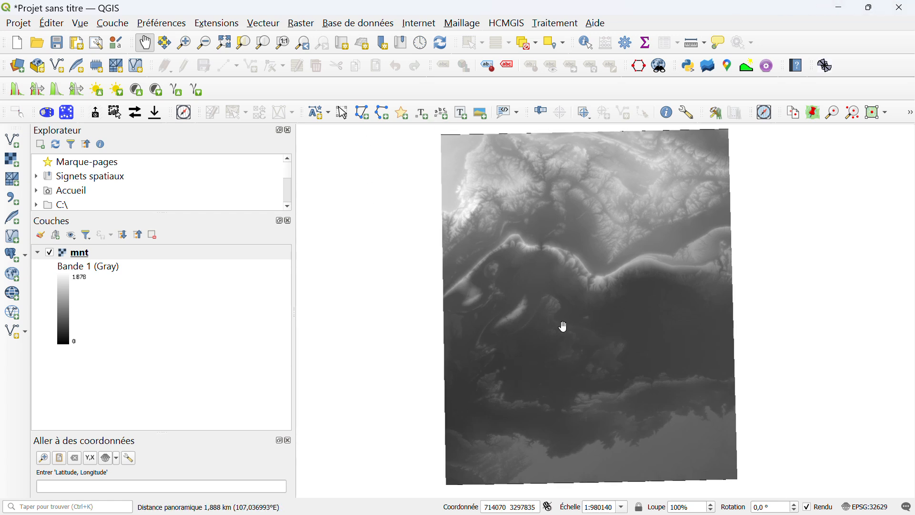
Load the Esri World Imagery XYZ basemap into the project and close the basemap dialog.
click(710, 66)
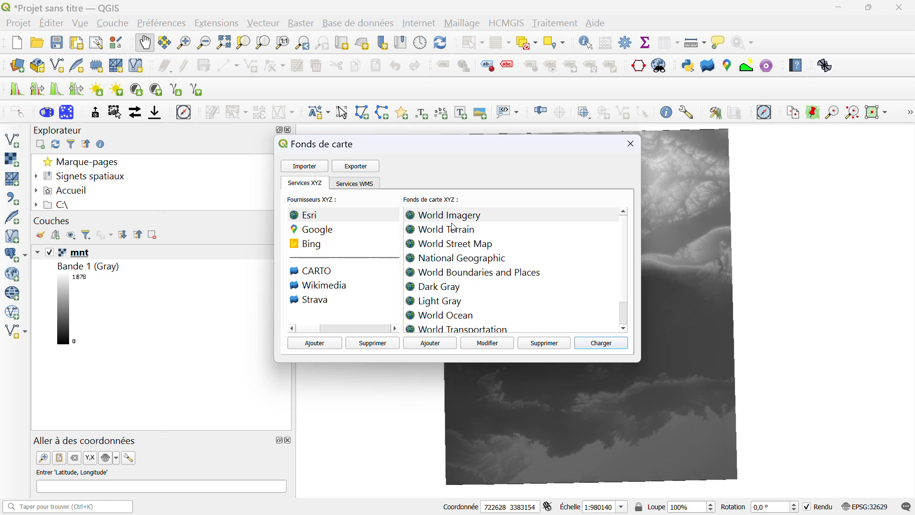
click(343, 214)
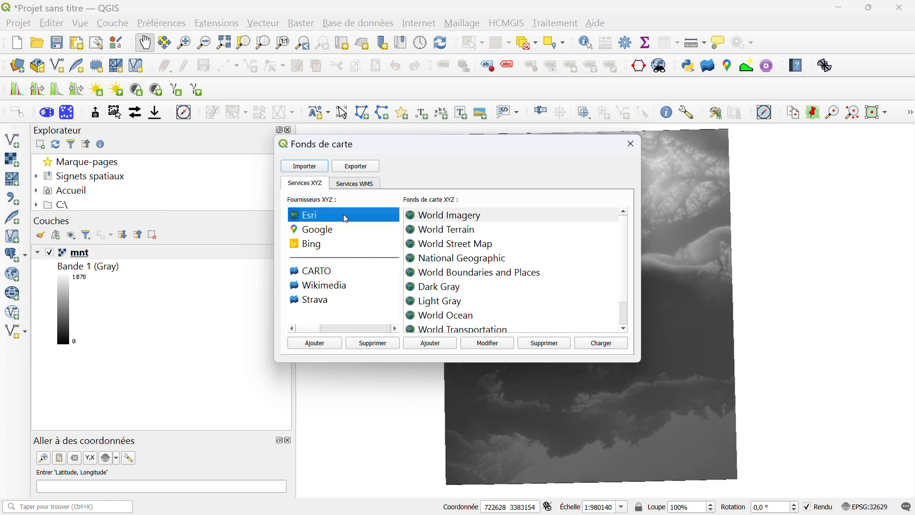
click(458, 216)
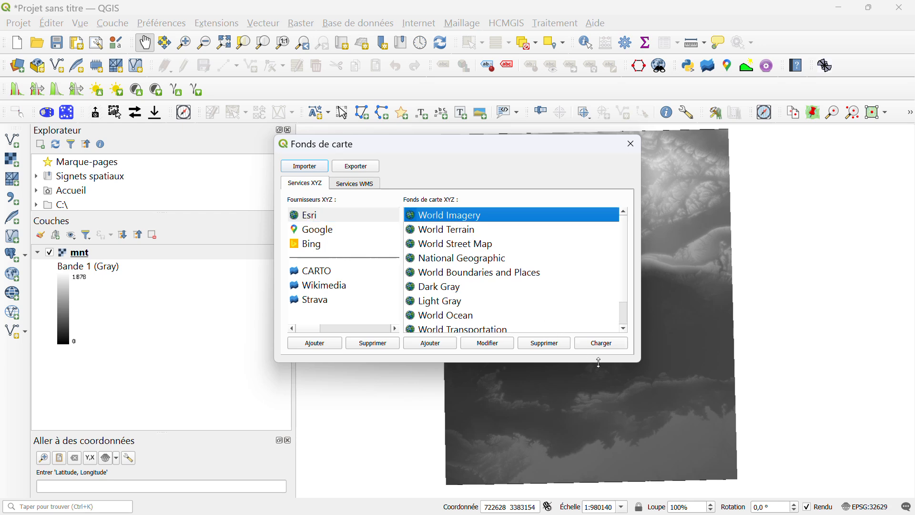
click(606, 344)
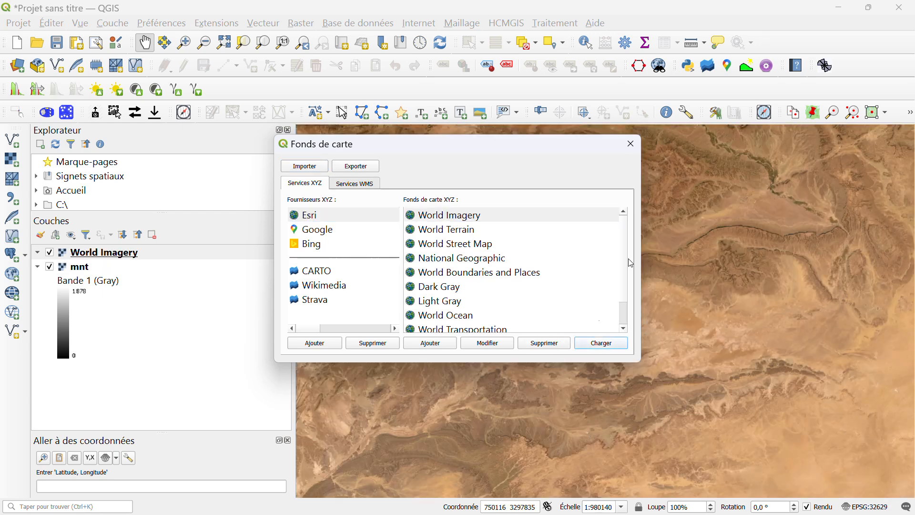
click(630, 144)
Move the World Imagery layer below mnt in the layer order and hide the mnt layer.
drag(70, 260, 79, 384)
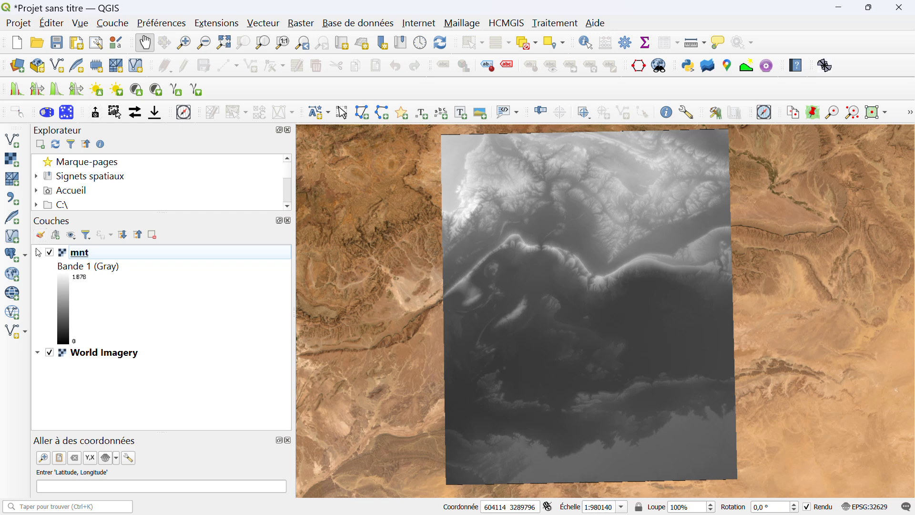
drag(648, 262, 643, 304)
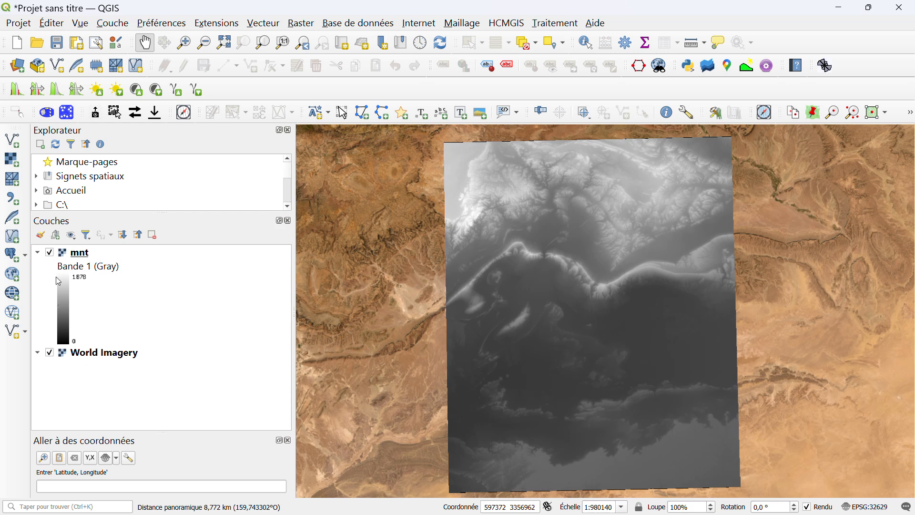
click(49, 252)
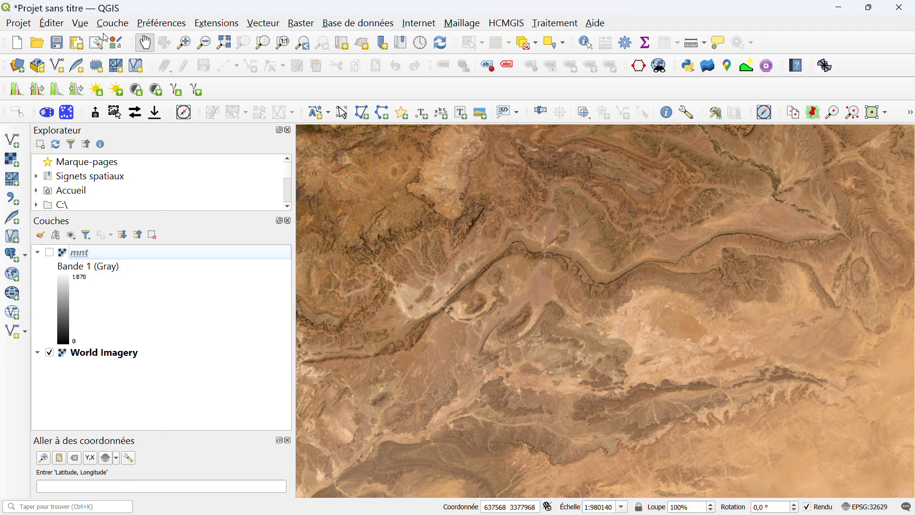
Create a new print layout with an automatic title and add a map covering the whole page.
click(20, 25)
mouse_move(107, 250)
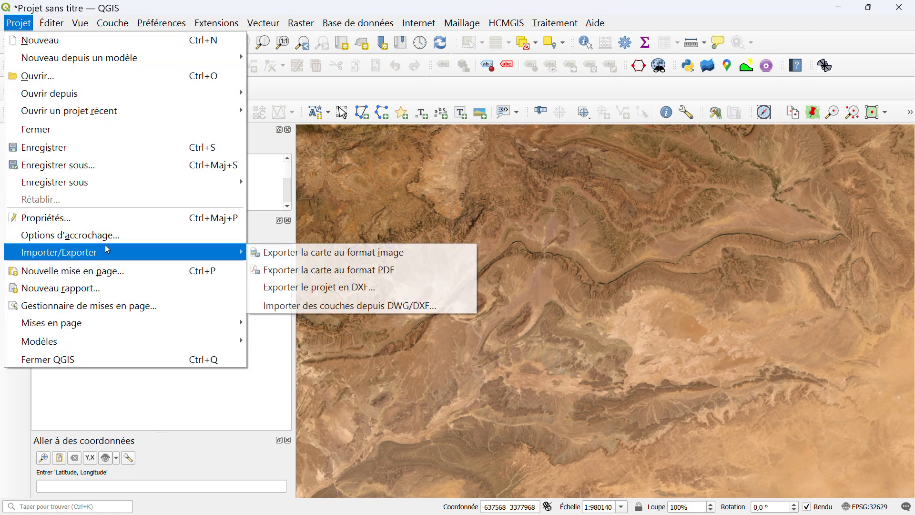
click(120, 272)
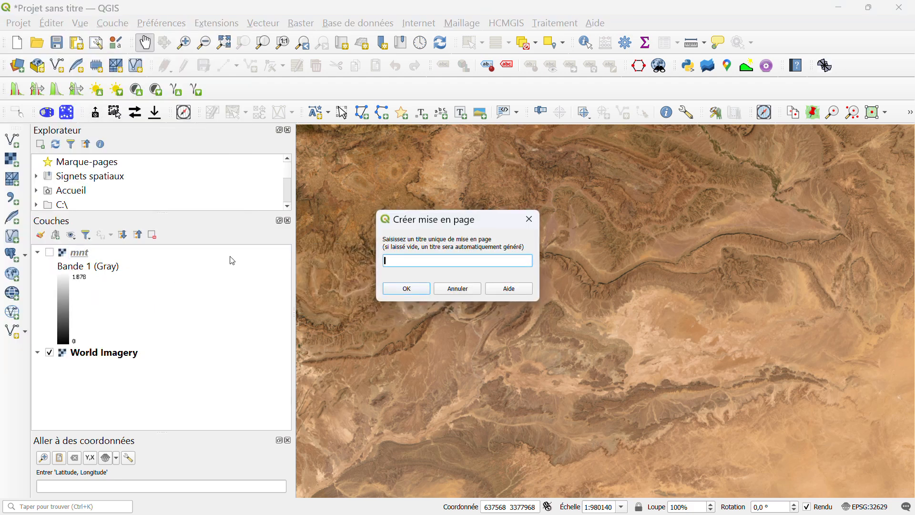
click(407, 288)
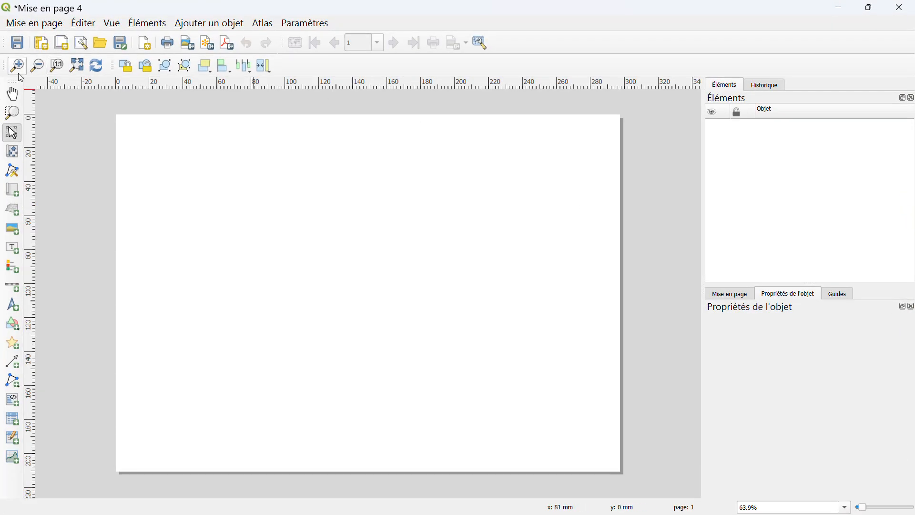
click(13, 189)
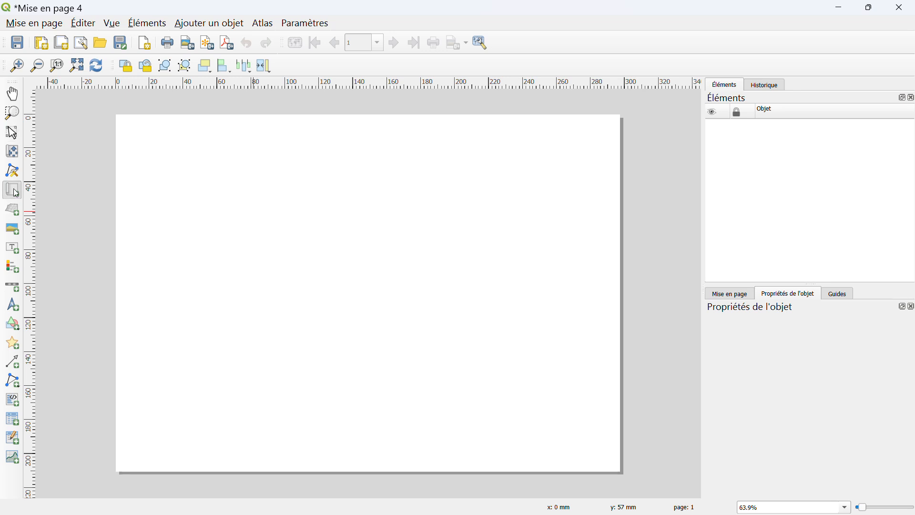
drag(118, 117, 622, 473)
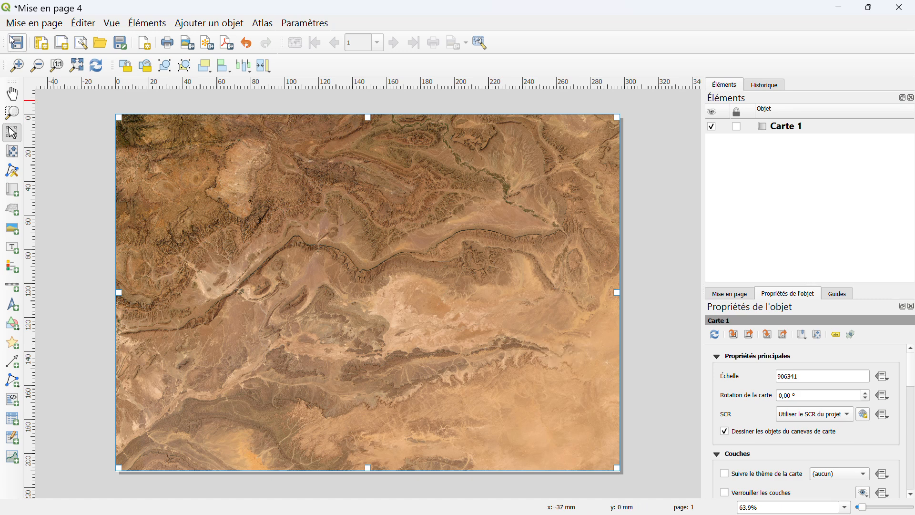
Export the layout as an image named image in TIF format at a resolution of 1300 dpi.
click(42, 27)
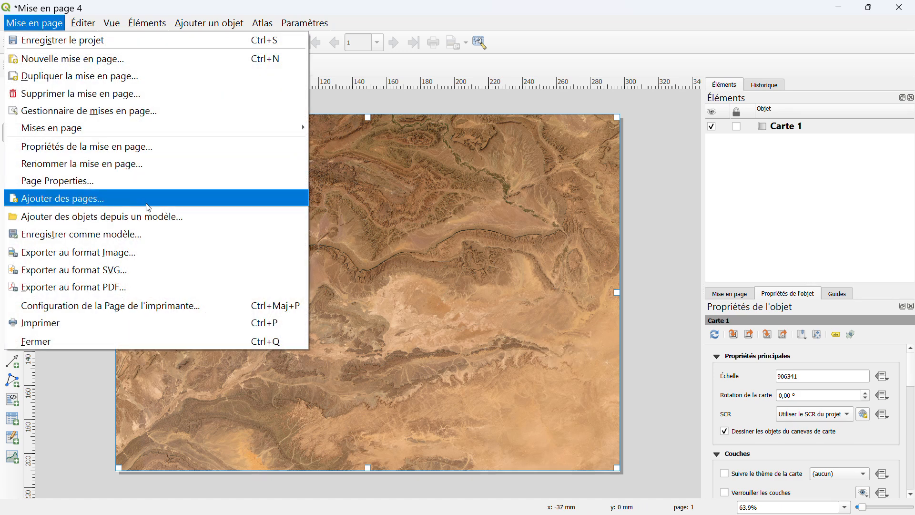
click(215, 251)
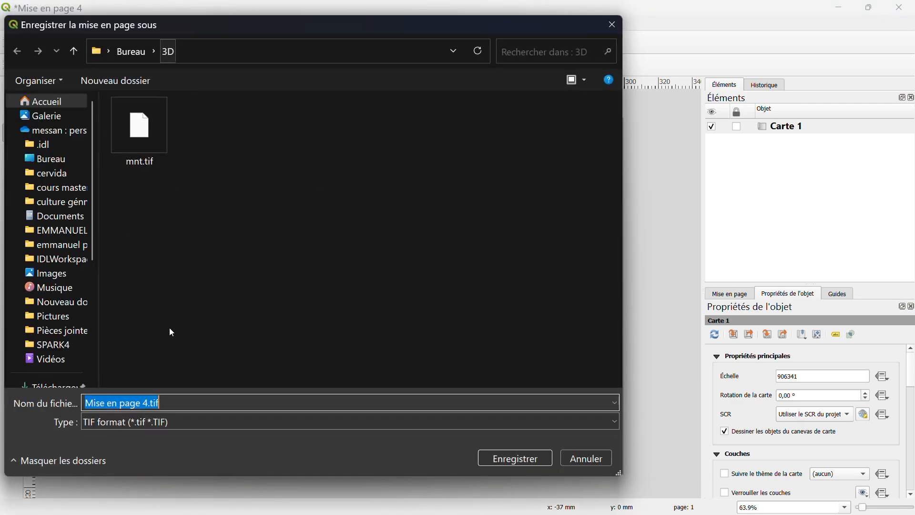
key(BackSpace)
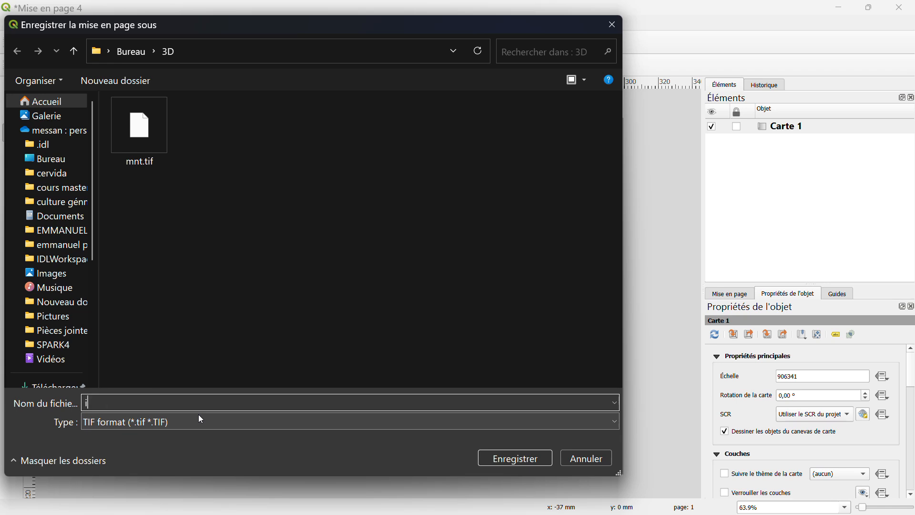
text(ima)
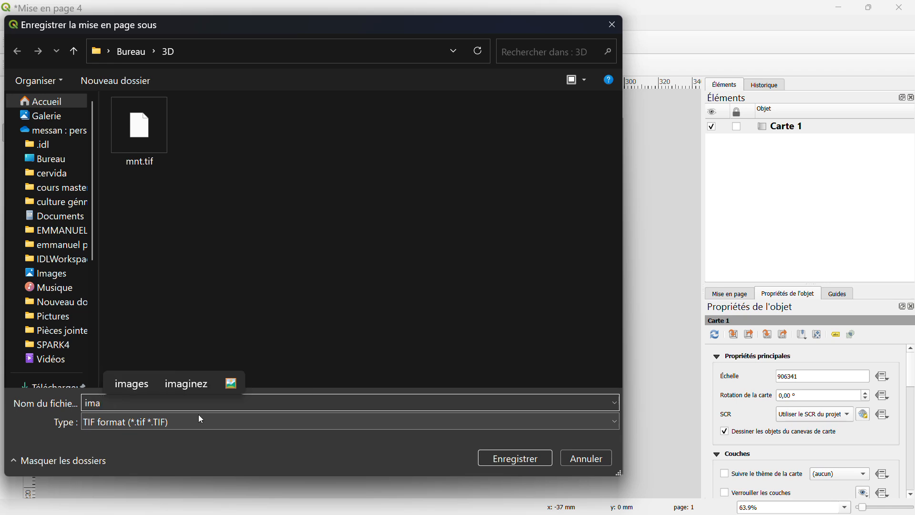
text(ge)
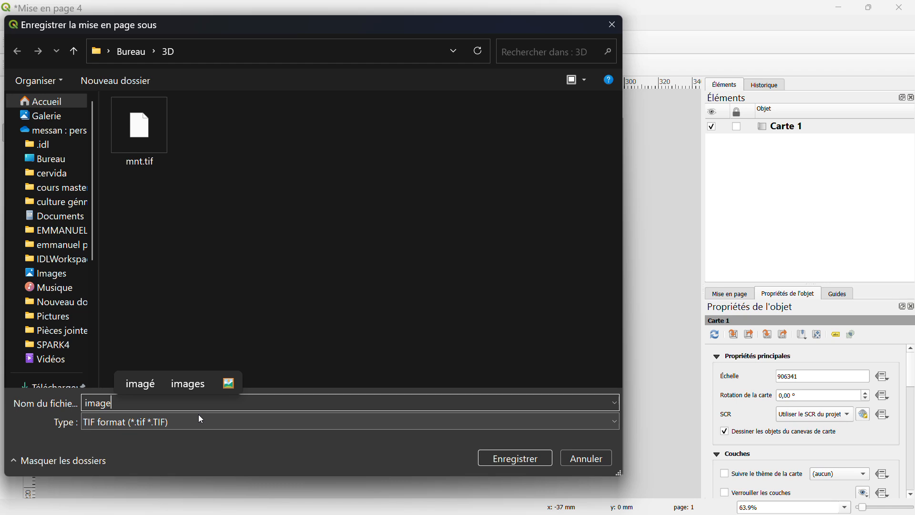
click(198, 419)
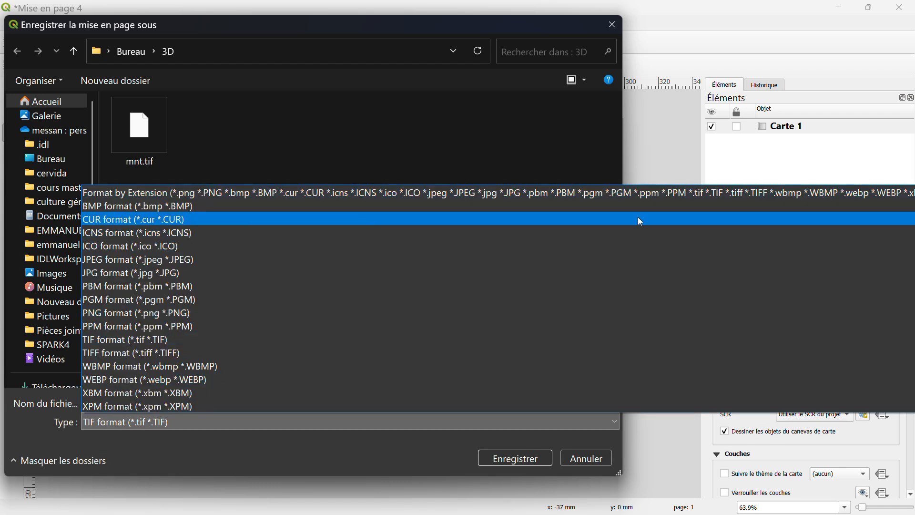
click(108, 339)
click(516, 459)
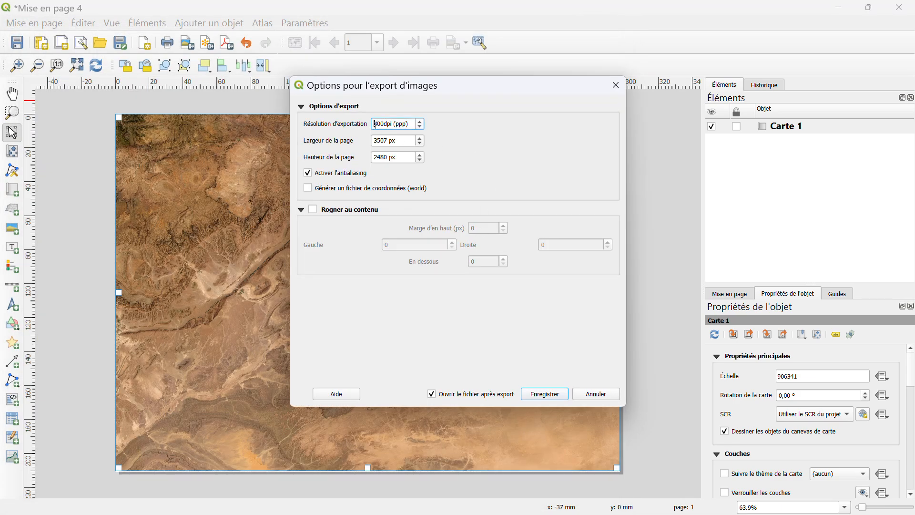
text(1)
click(535, 394)
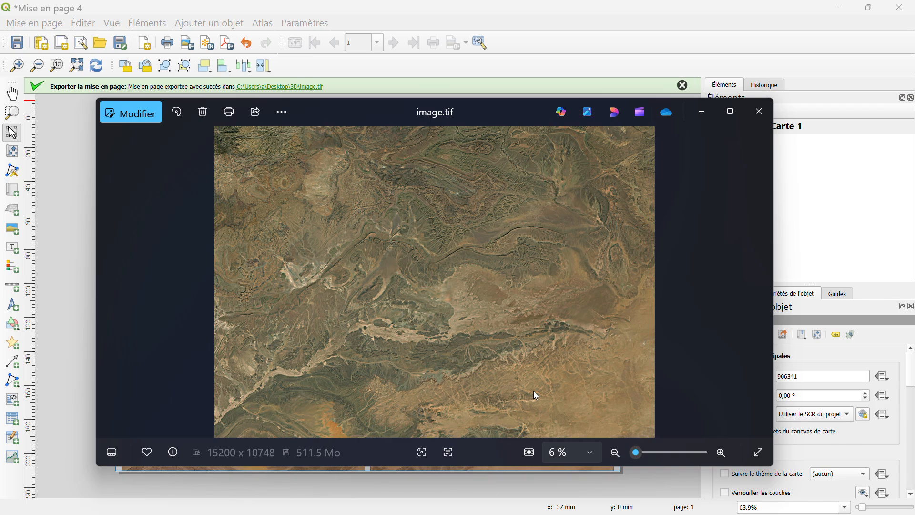
Examine the exported image.tif at several zoom levels to check its terrain detail.
scroll(483, 256, up, 5)
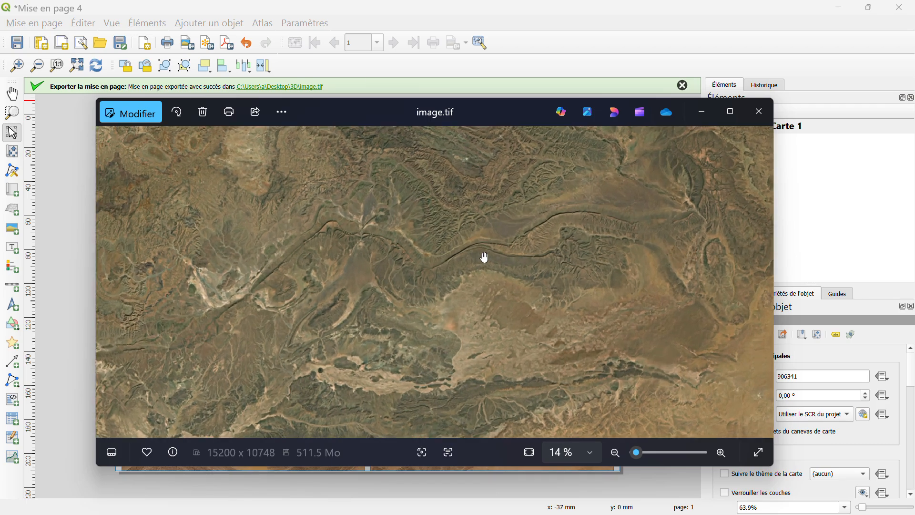
scroll(459, 259, up, 3)
scroll(459, 259, up, 5)
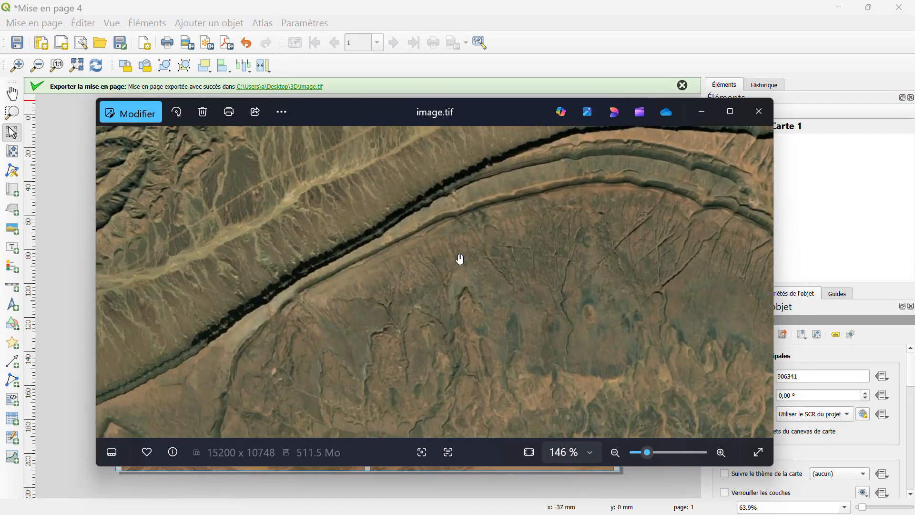
scroll(666, 306, up, 5)
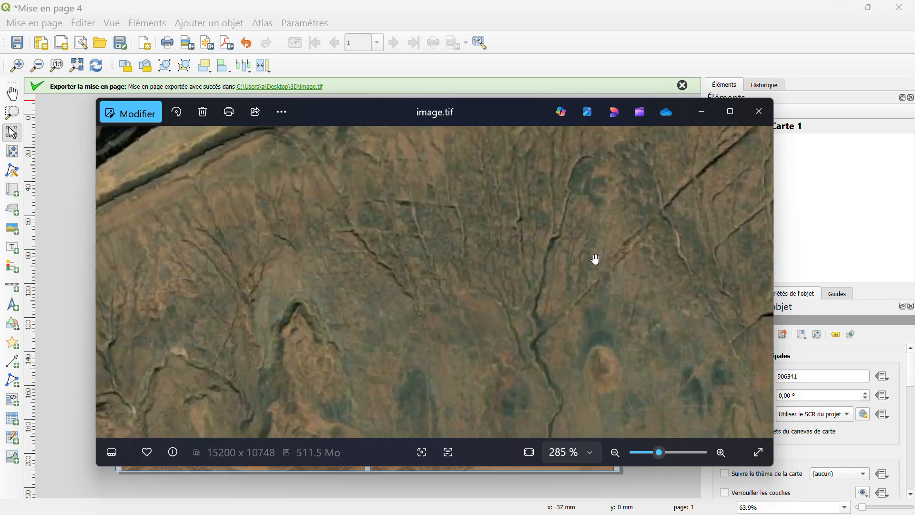
scroll(514, 237, up, 1)
scroll(453, 237, down, 7)
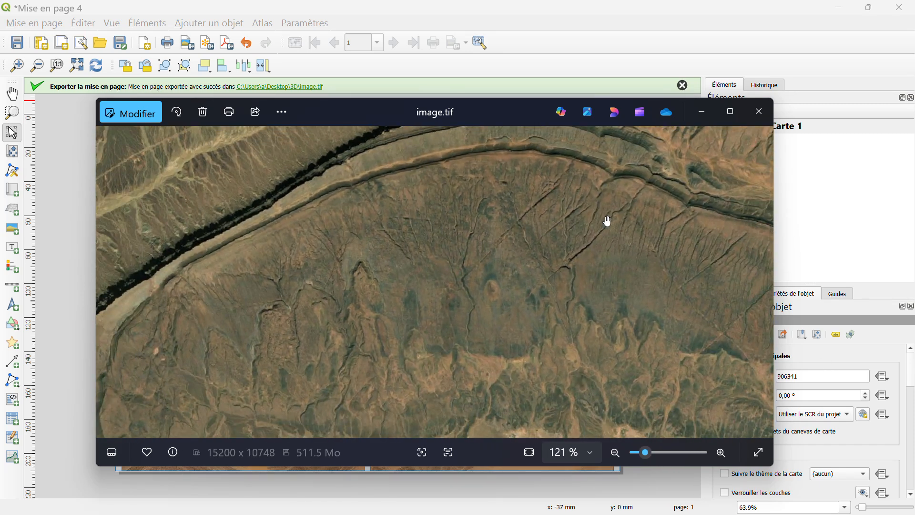
drag(550, 204, 531, 310)
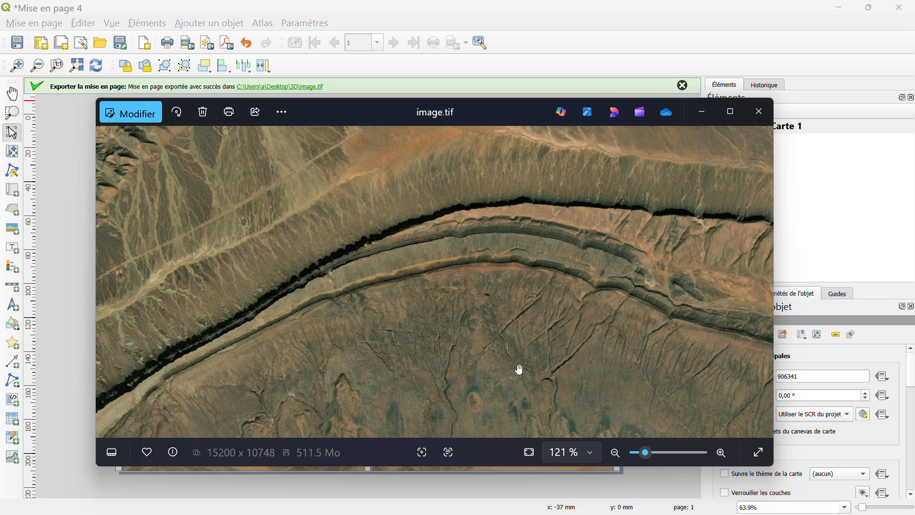
scroll(567, 364, up, 2)
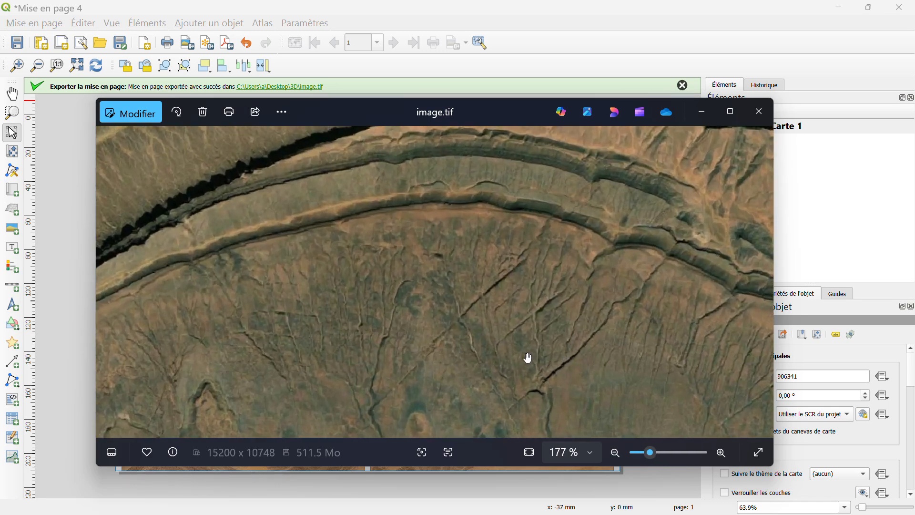
scroll(528, 358, down, 5)
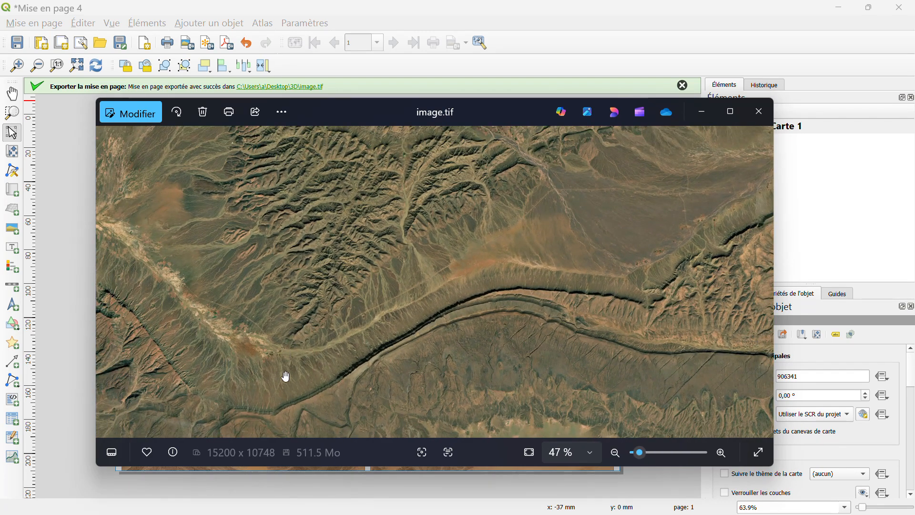
Look over the rest of image.tif at a wider zoom and close both the image viewer and the print layout.
drag(282, 371, 609, 272)
scroll(459, 315, down, 2)
drag(457, 319, 584, 296)
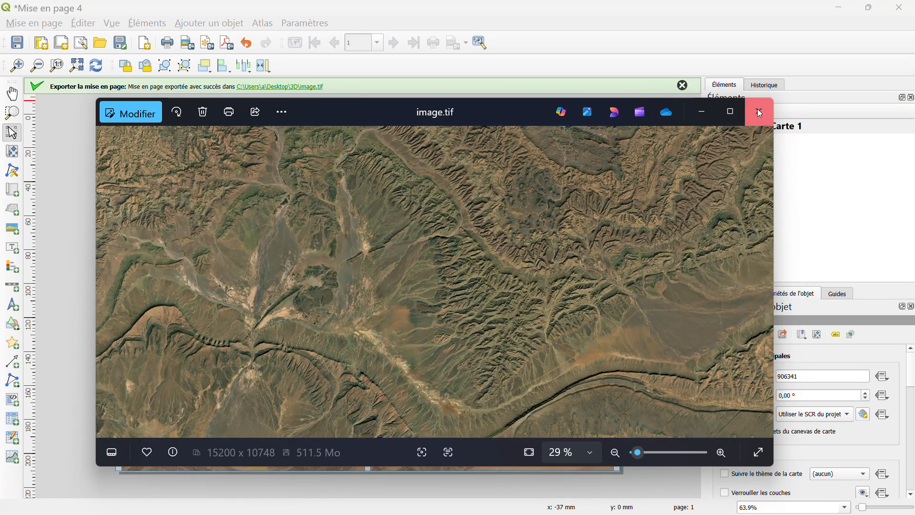
click(759, 111)
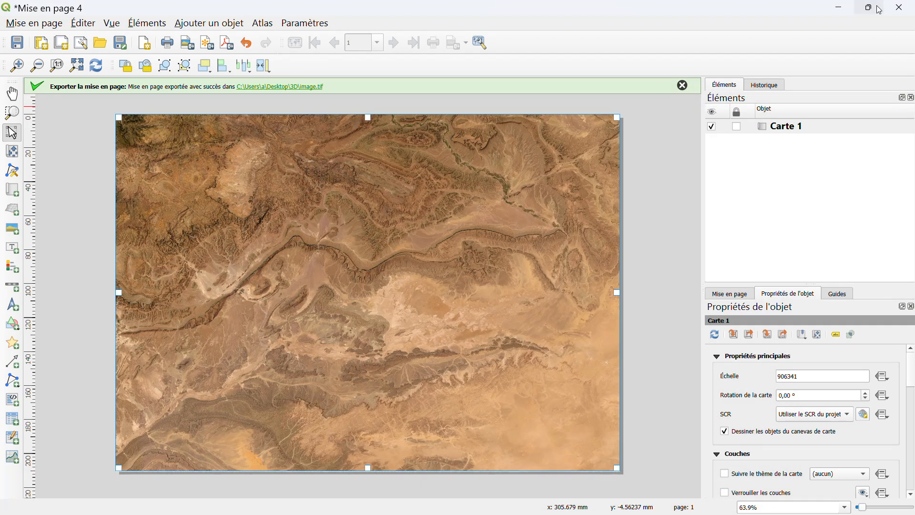
click(910, 9)
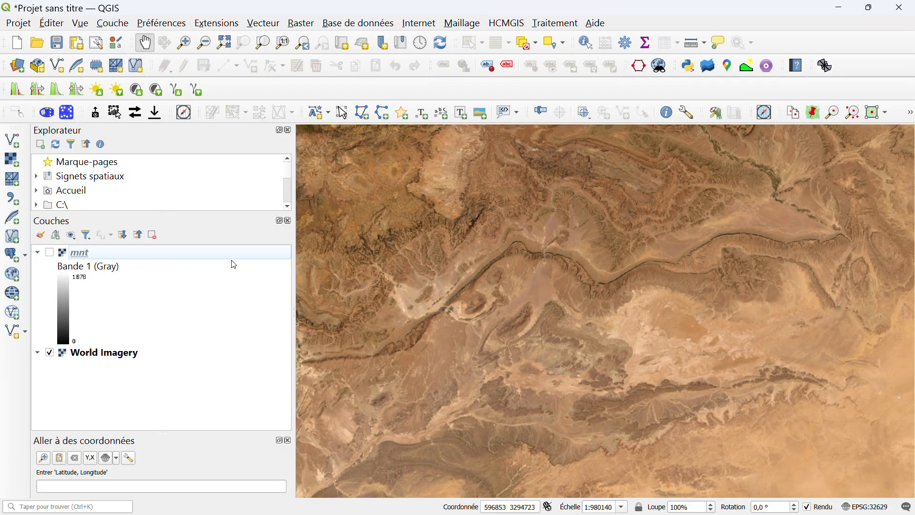
Add image.tif from the 3D folder as a raster layer above mnt and hide the World Imagery layer.
click(85, 250)
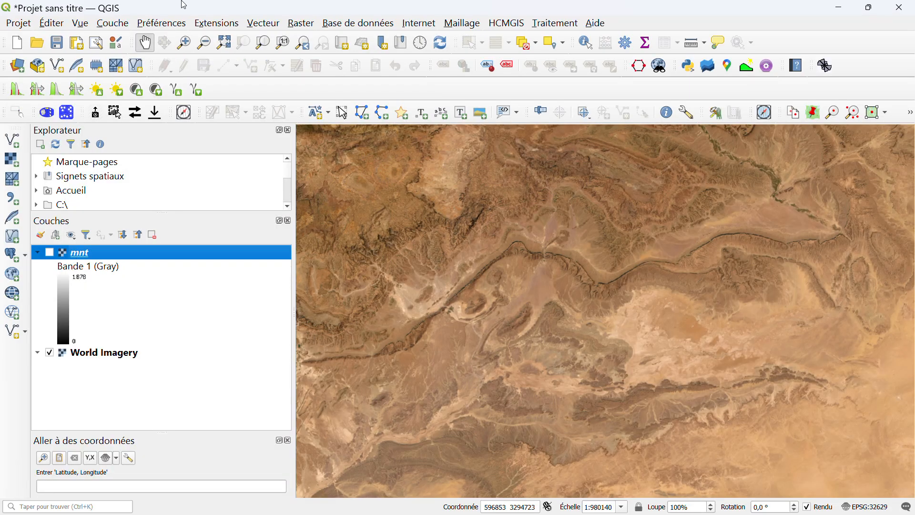
click(81, 24)
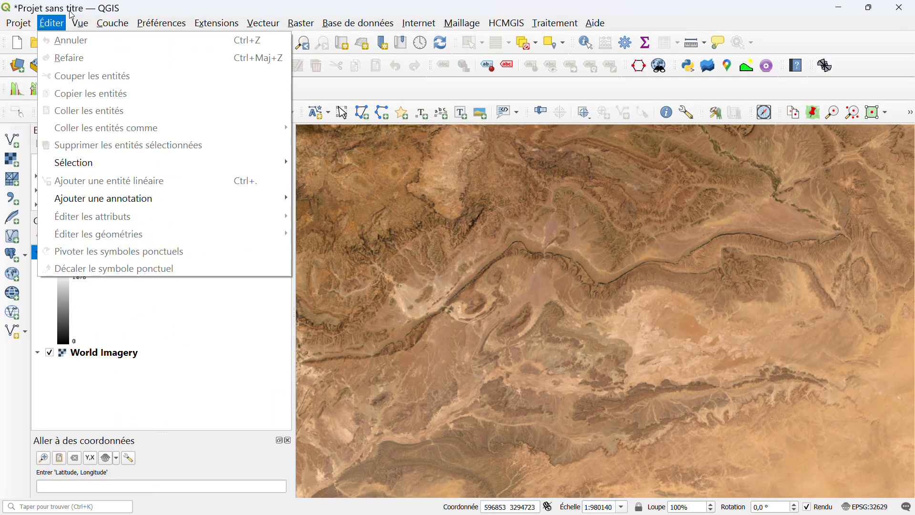
mouse_move(106, 24)
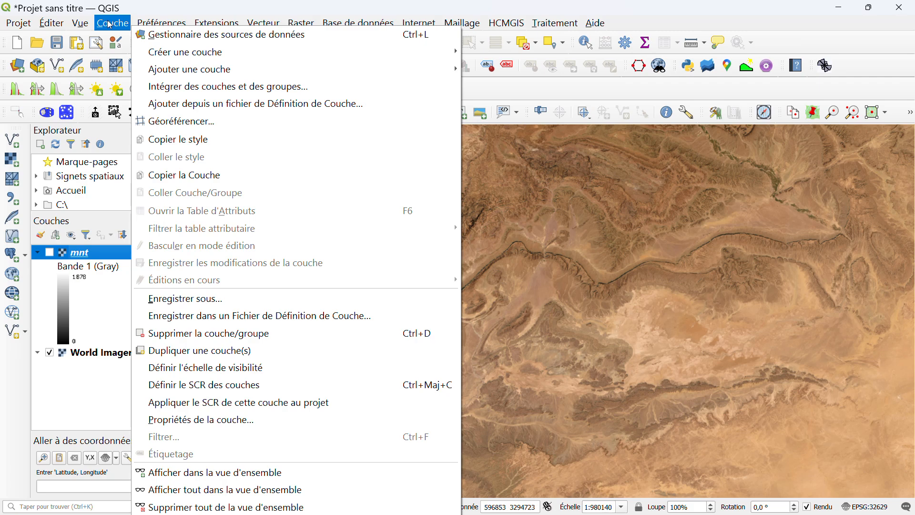
mouse_move(217, 71)
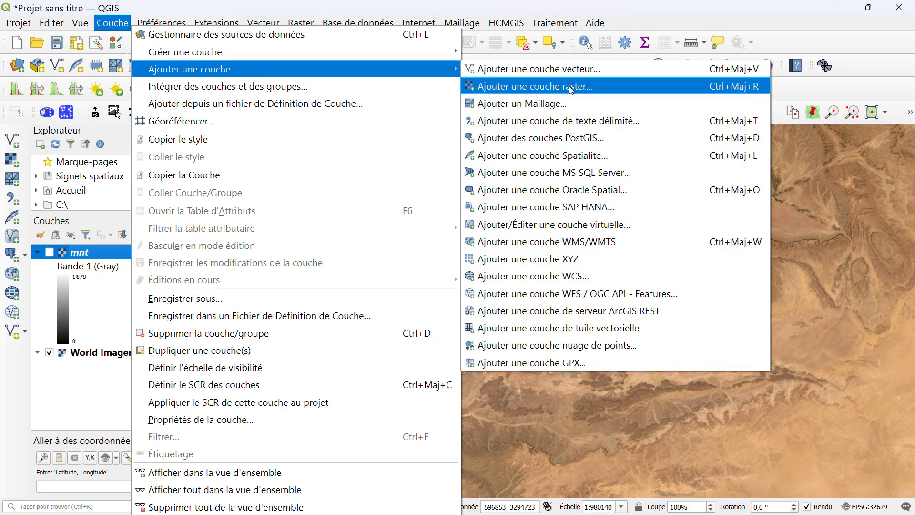
click(571, 88)
click(898, 94)
click(292, 162)
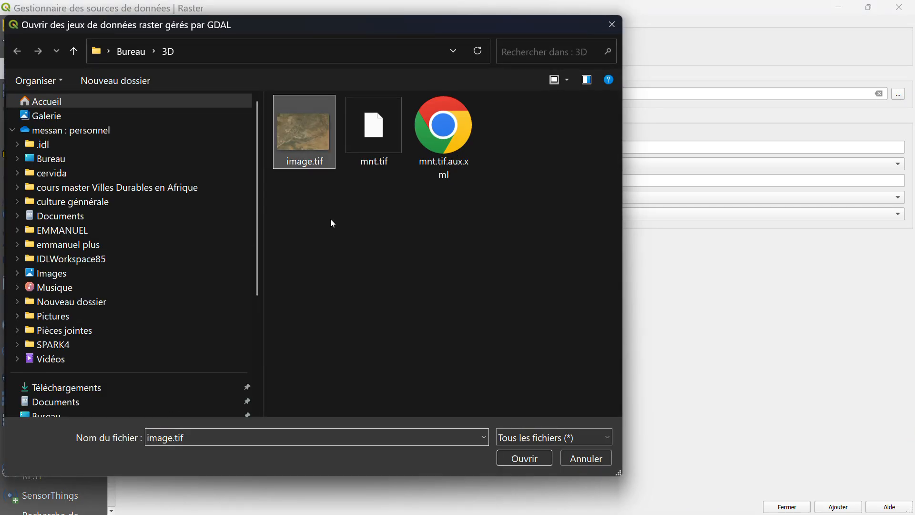
click(537, 453)
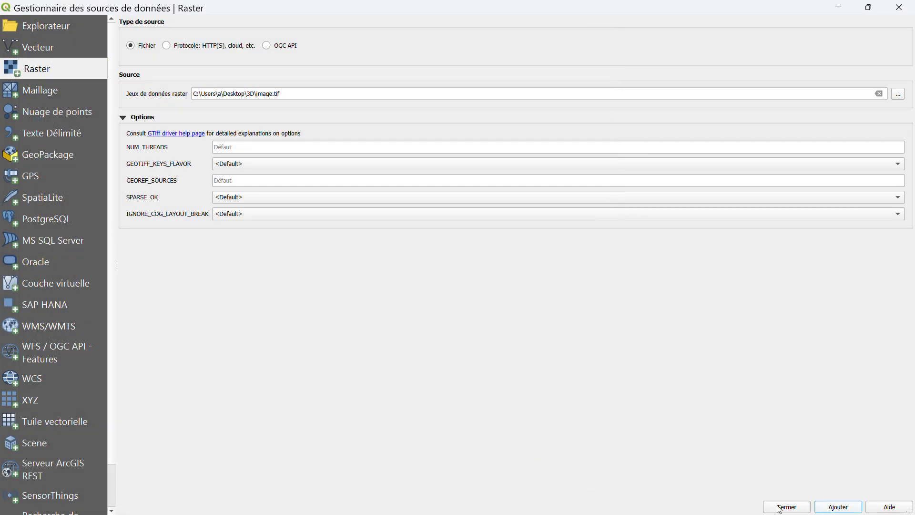
click(782, 507)
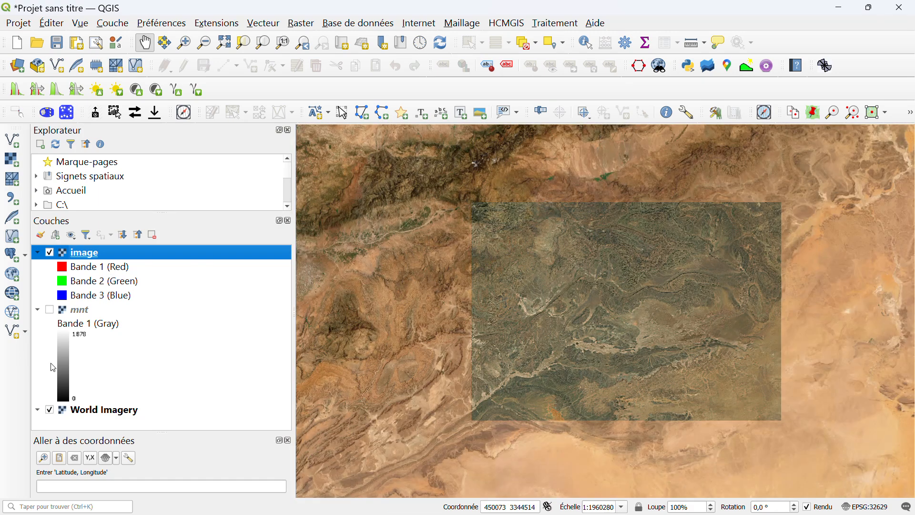
click(50, 411)
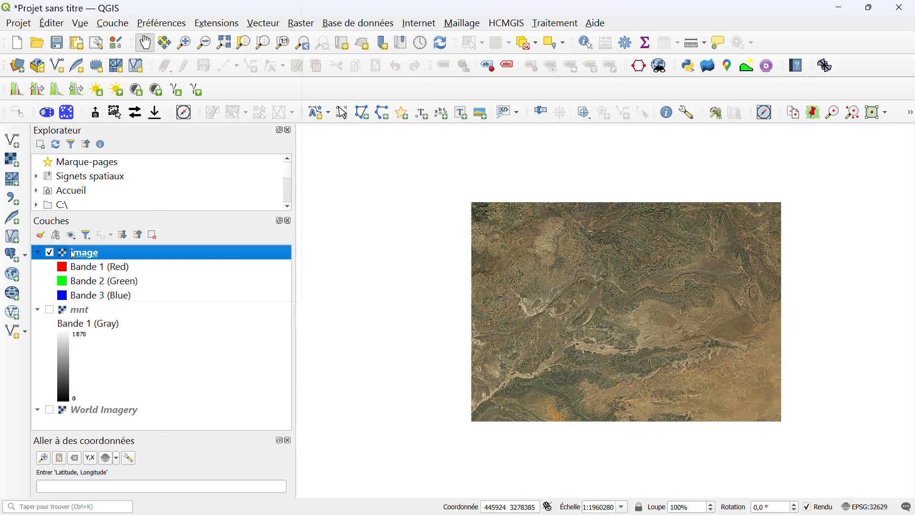
Review the red, green and blue band assignments in the image layer's symbology without changing them.
double_click(73, 254)
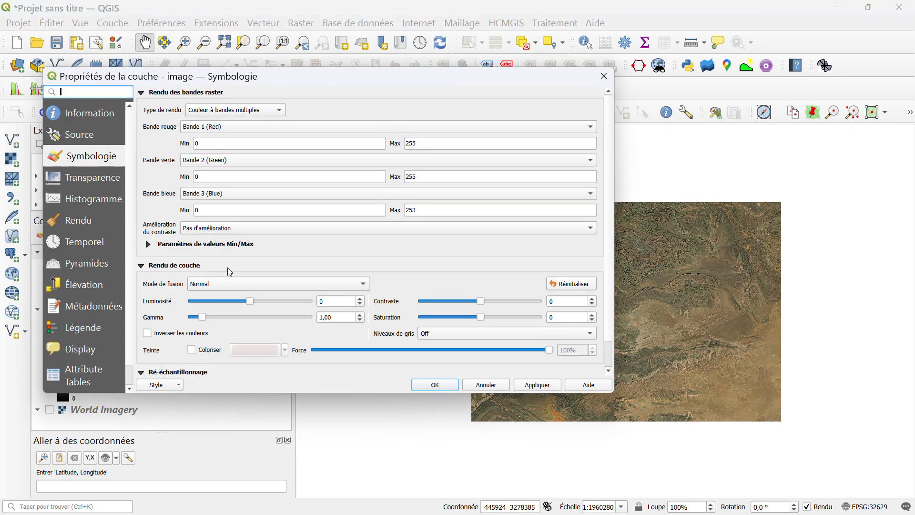
click(209, 127)
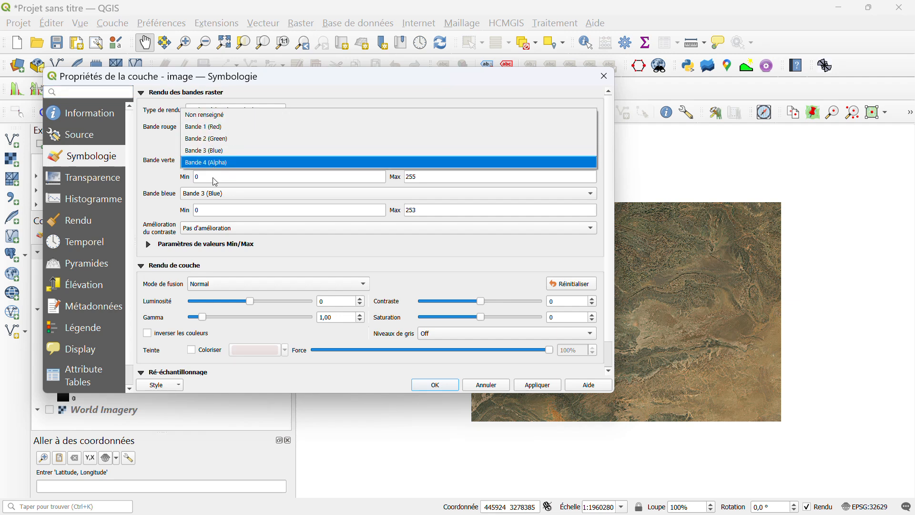
click(213, 128)
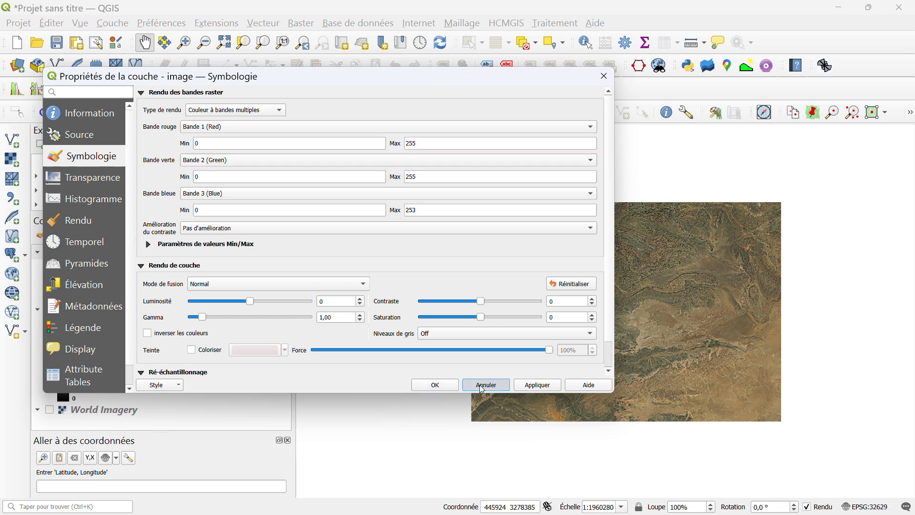
click(483, 385)
drag(658, 333, 610, 333)
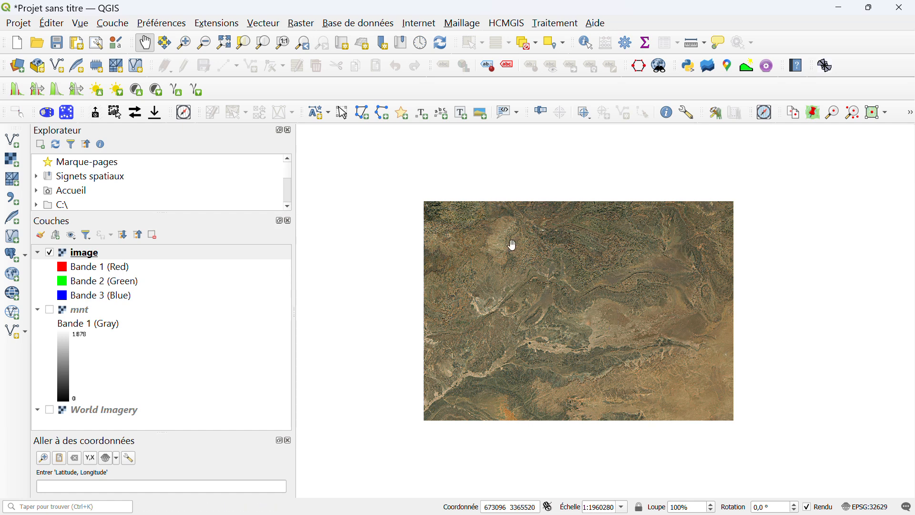
Collapse the mnt legend and place mnt visibly above the image layer to compare the extents of both rasters.
drag(86, 310, 80, 404)
click(38, 310)
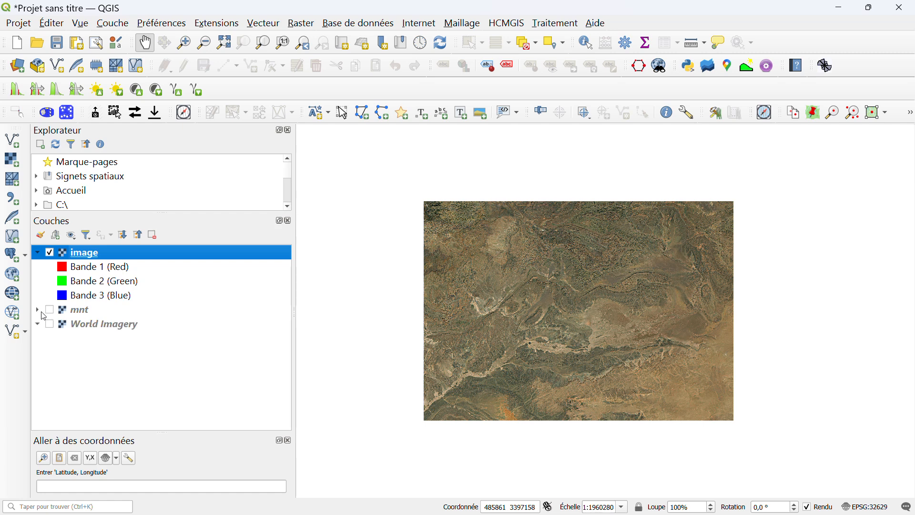
drag(85, 310, 54, 252)
click(50, 253)
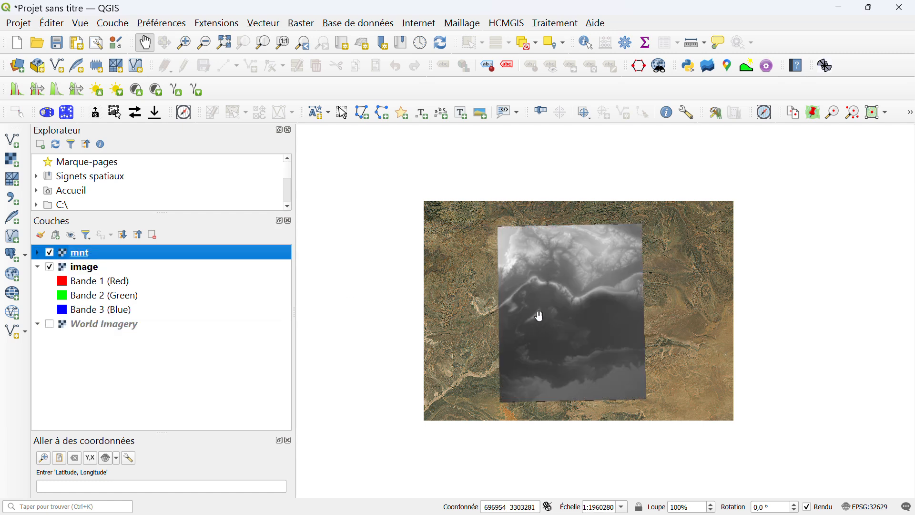
scroll(534, 315, up, 1)
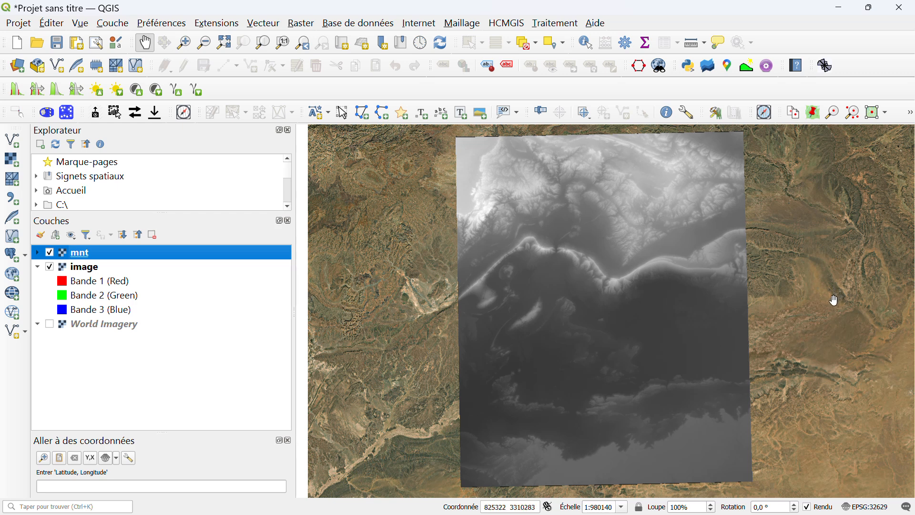
scroll(835, 300, down, 1)
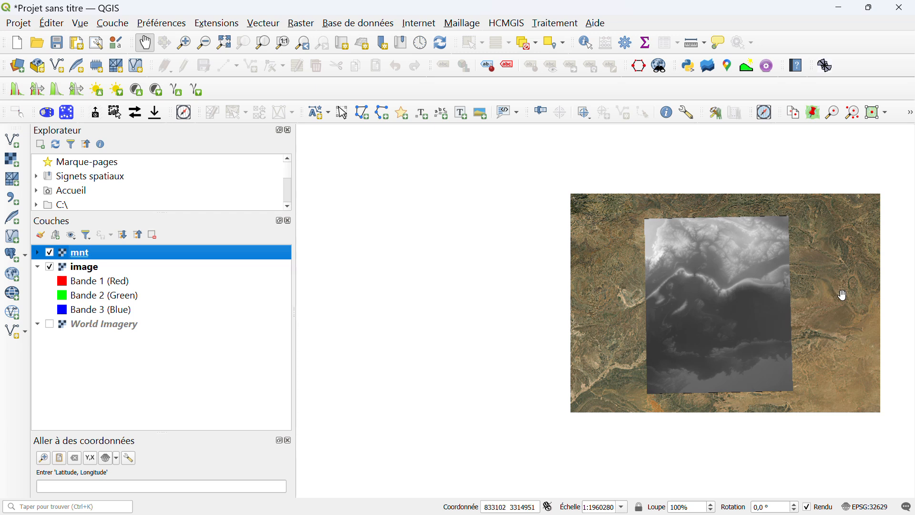
drag(839, 294, 781, 300)
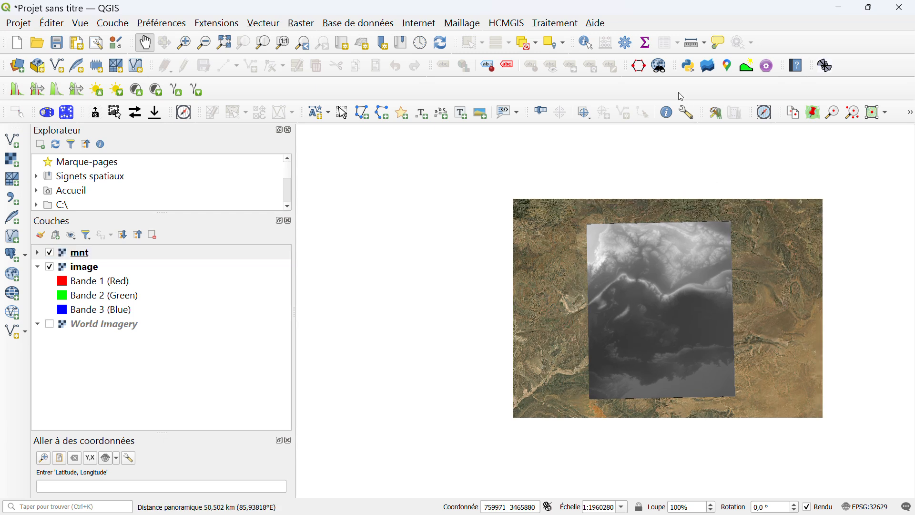
Search the processing toolbox for "décou" and look at the tool for clipping a raster by mask layer.
click(625, 42)
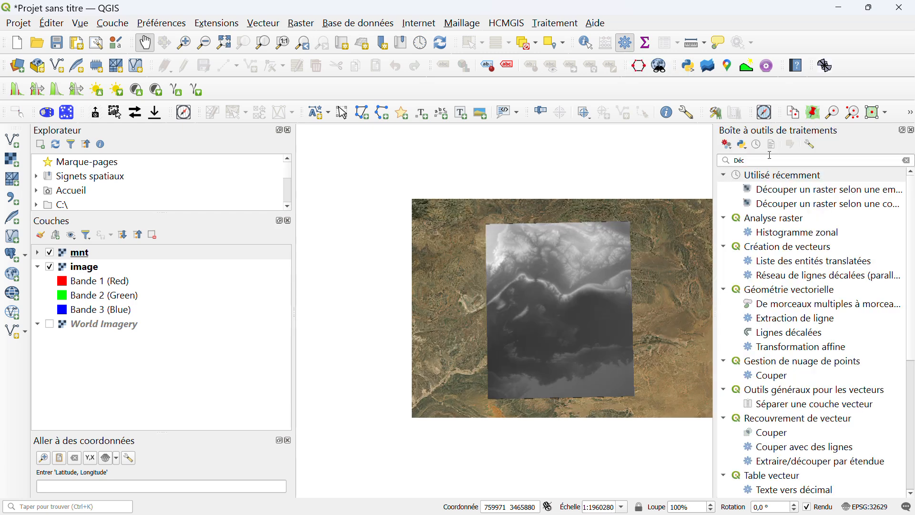
click(763, 160)
text(Déc)
key(BackSpace)
key(BackSpace)
key(BackSpace)
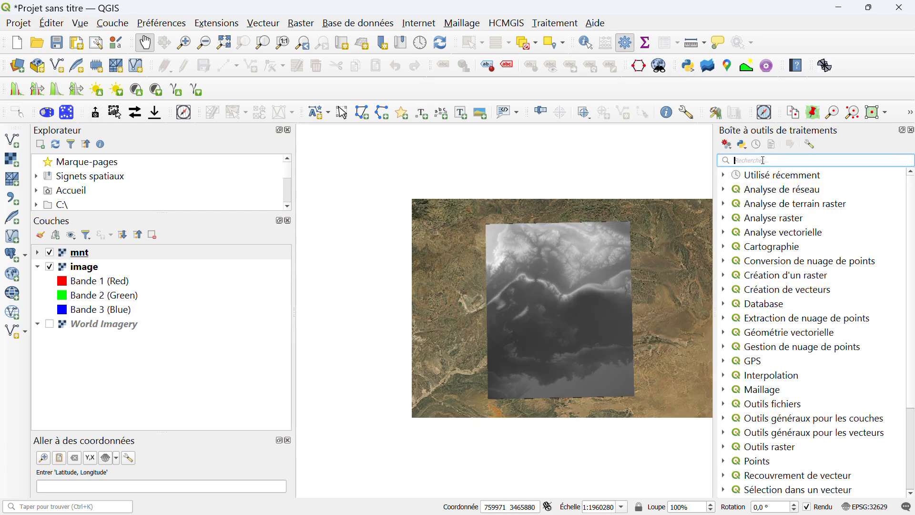
text(décou)
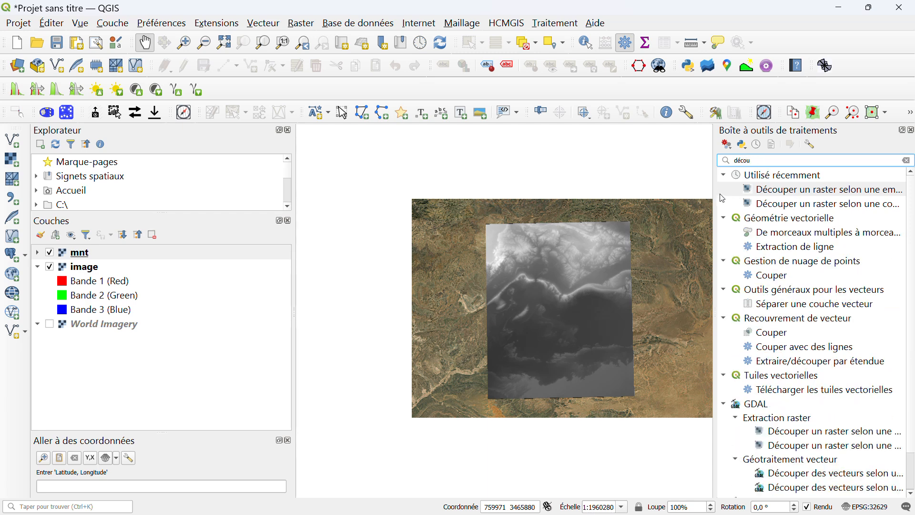
drag(713, 192, 597, 195)
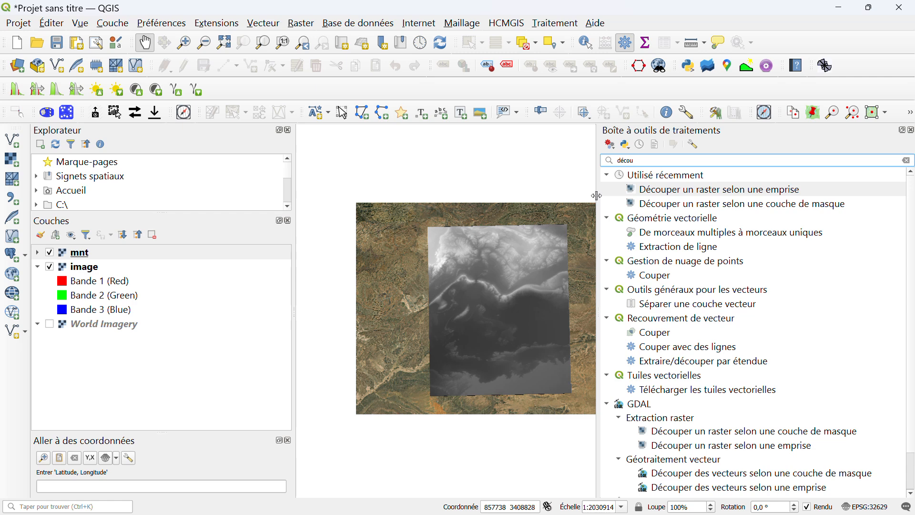
double_click(721, 210)
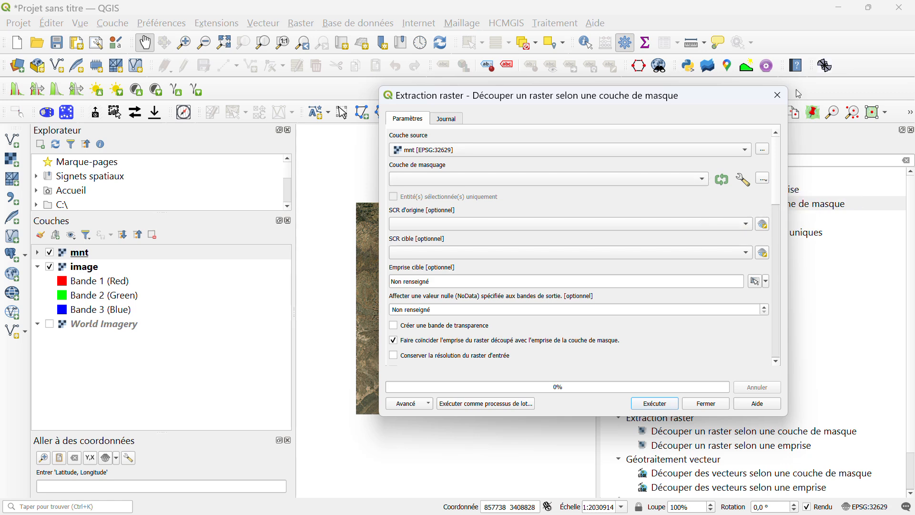
click(779, 96)
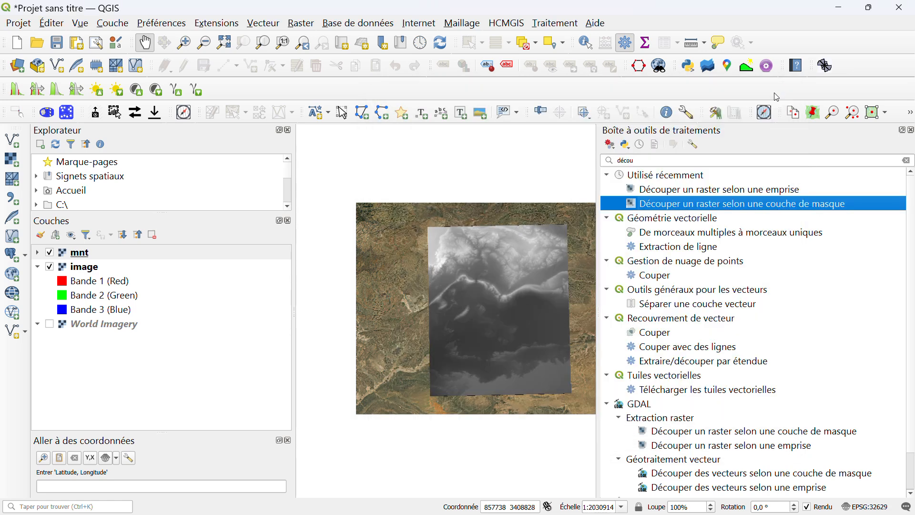
Open the tool for clipping a raster by extent and calculate the clipping extent from the image layer.
double_click(730, 193)
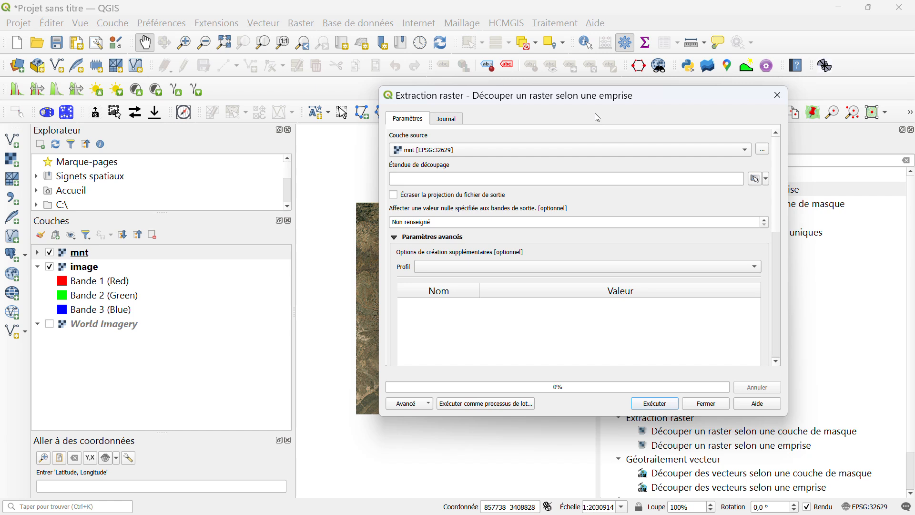
click(765, 179)
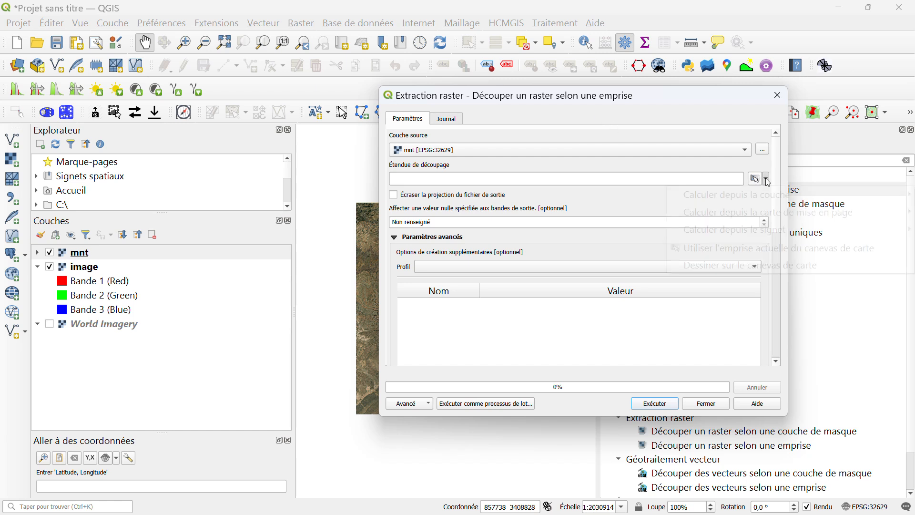
mouse_move(731, 201)
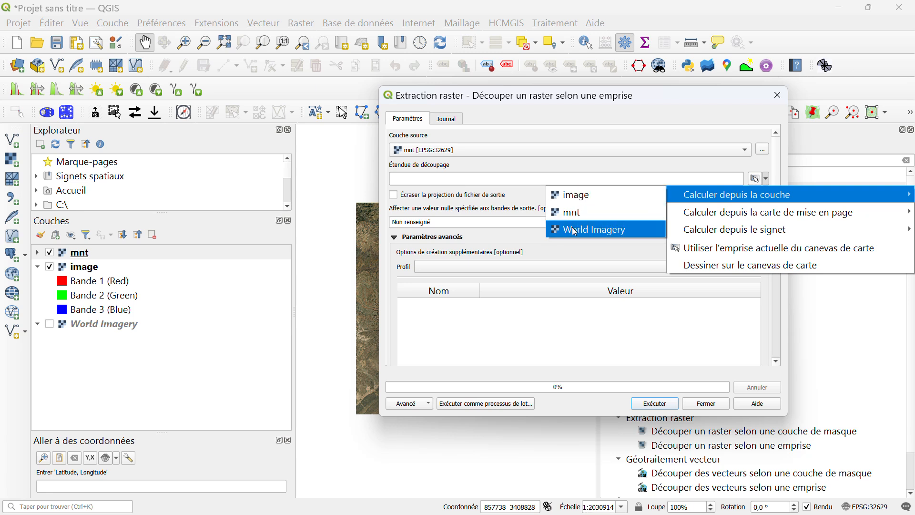
click(582, 196)
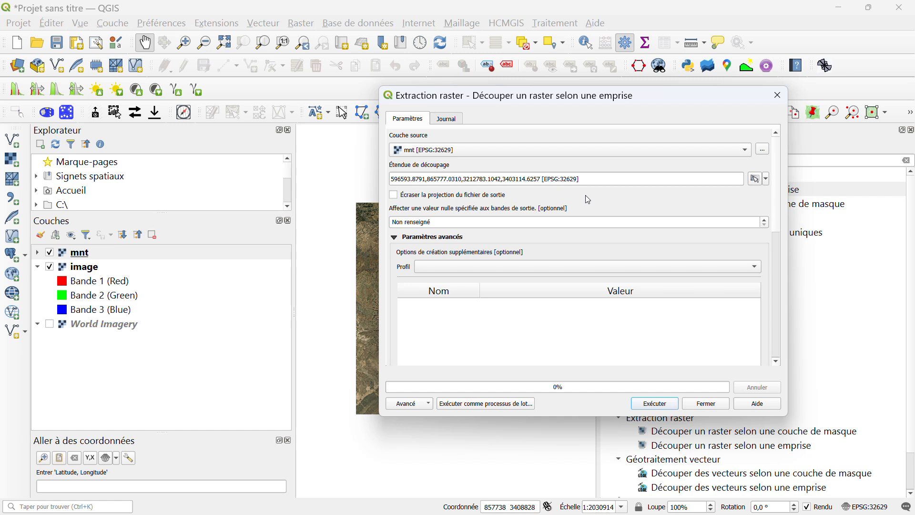
Choose image as the source layer and calculate the clipping extent from the mnt layer.
click(584, 155)
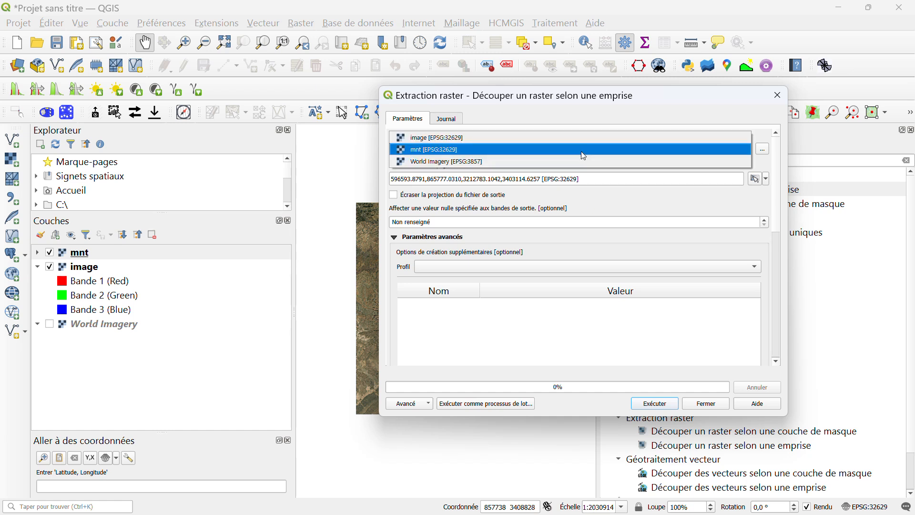
click(537, 143)
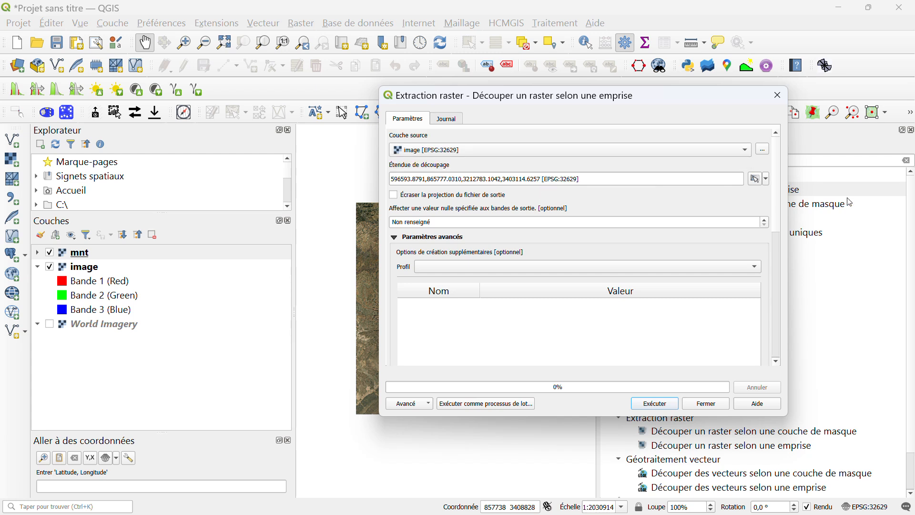
click(765, 180)
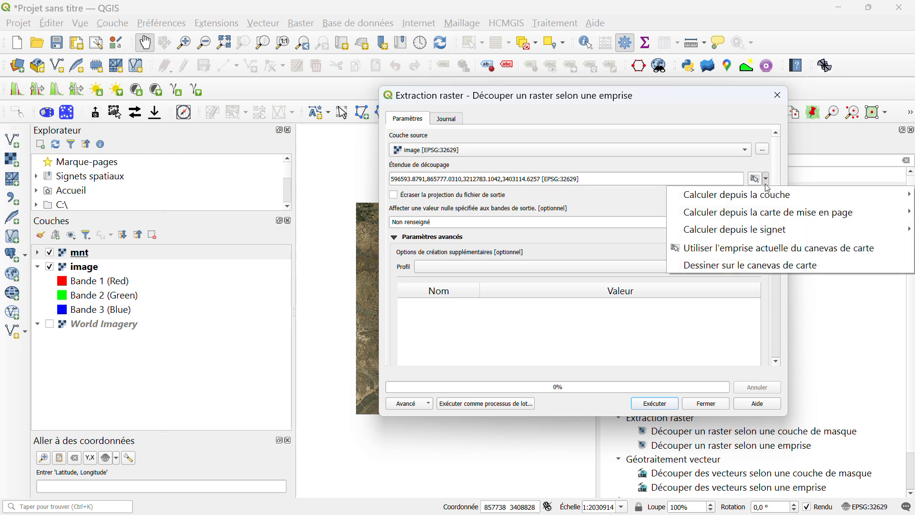
mouse_move(736, 194)
click(608, 212)
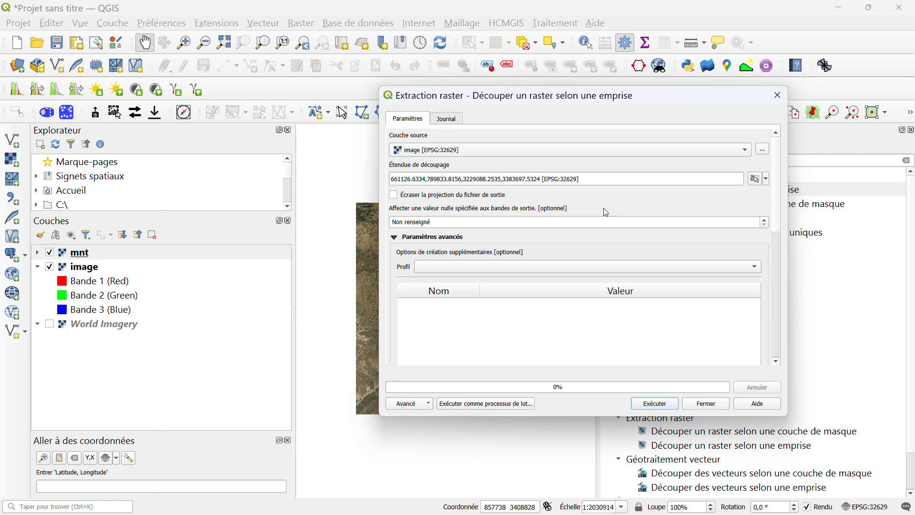
Run the extent clip with output to a temporary file, closing the tool and the processing toolbox once it finishes.
scroll(776, 222, down, 5)
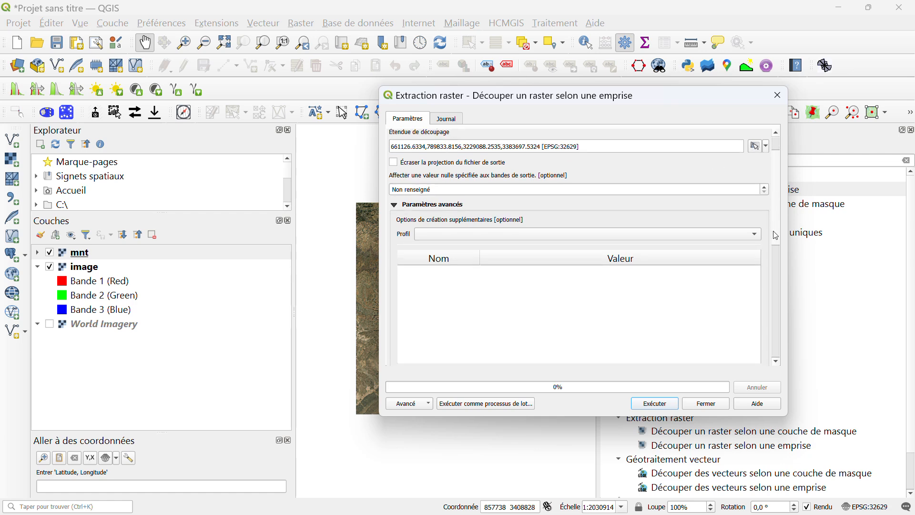
scroll(776, 222, up, 5)
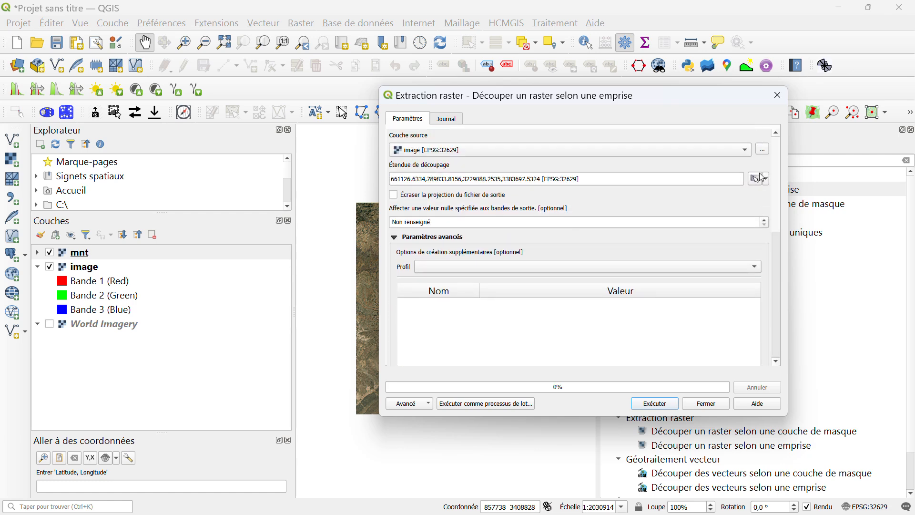
scroll(780, 313, down, 5)
scroll(780, 313, up, 5)
drag(775, 216, 778, 277)
scroll(777, 298, down, 4)
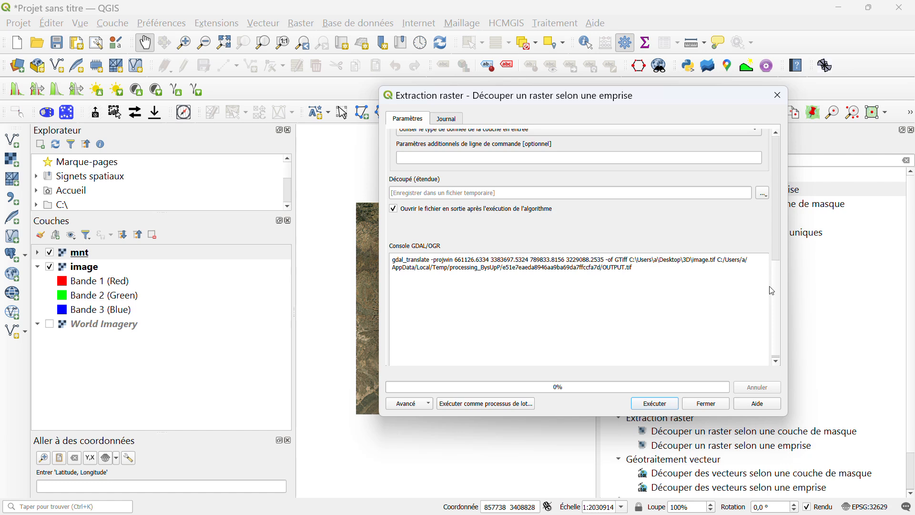
scroll(774, 216, up, 5)
drag(774, 215, 776, 162)
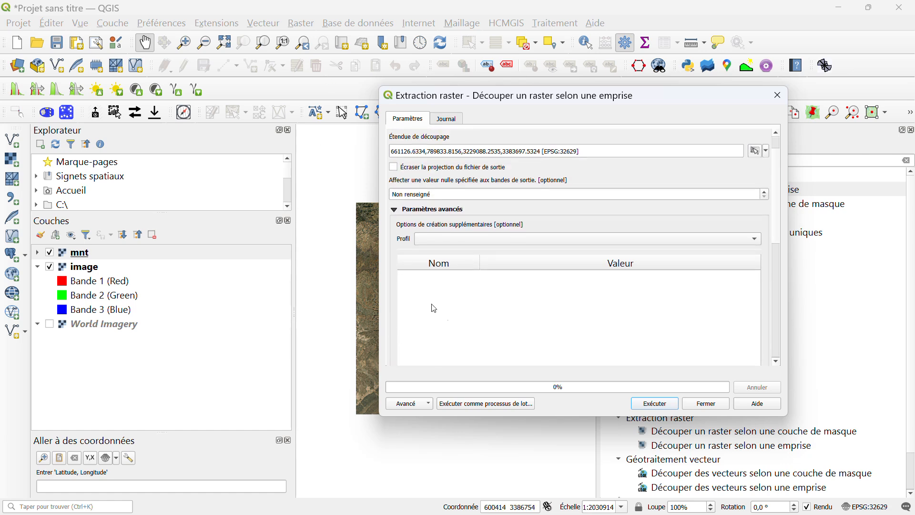
click(655, 404)
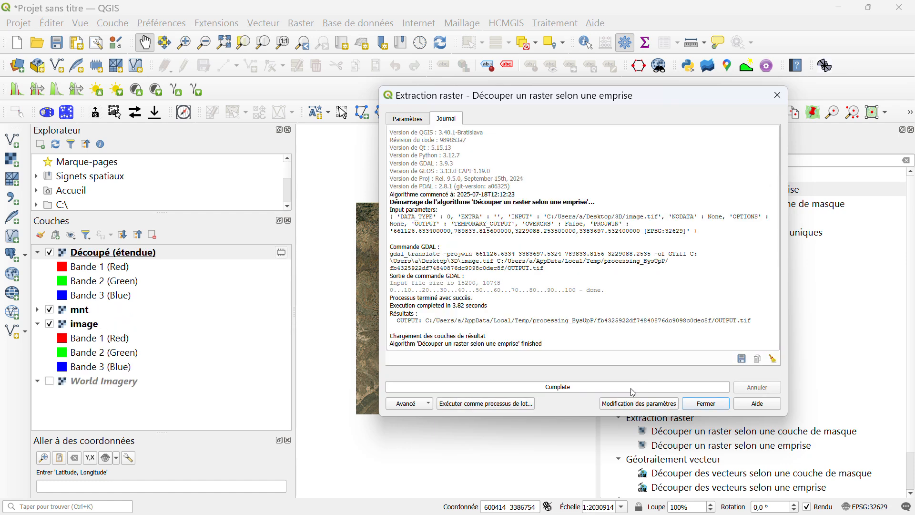
click(722, 406)
click(911, 129)
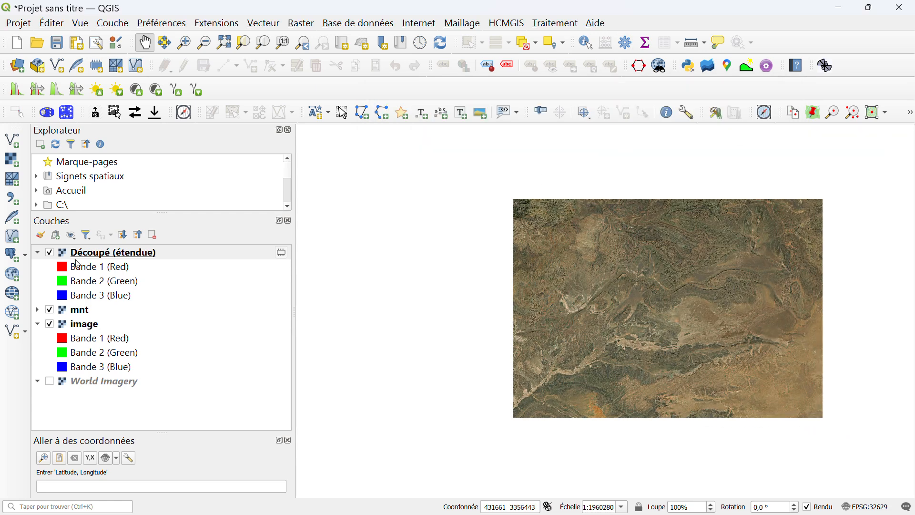
Hide the image layer and move mnt above the clipped raster to compare their extents.
click(49, 324)
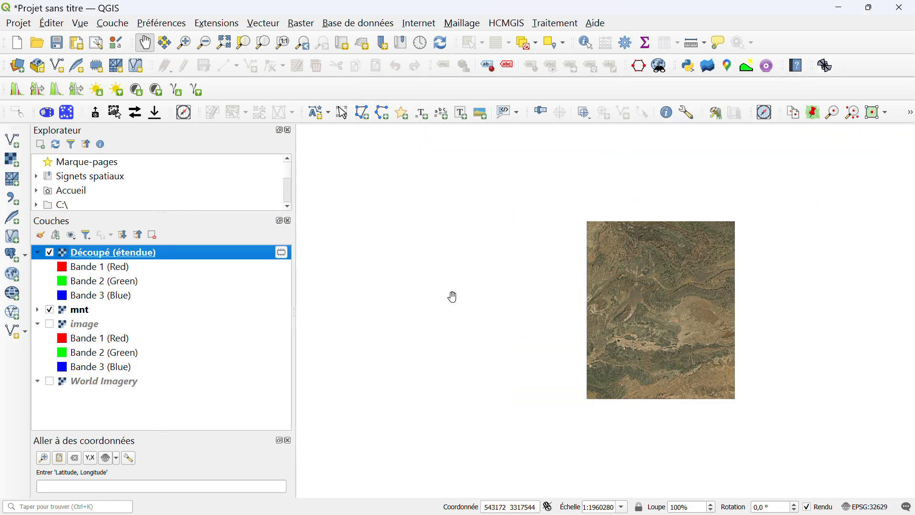
drag(609, 302, 510, 285)
drag(70, 314, 73, 248)
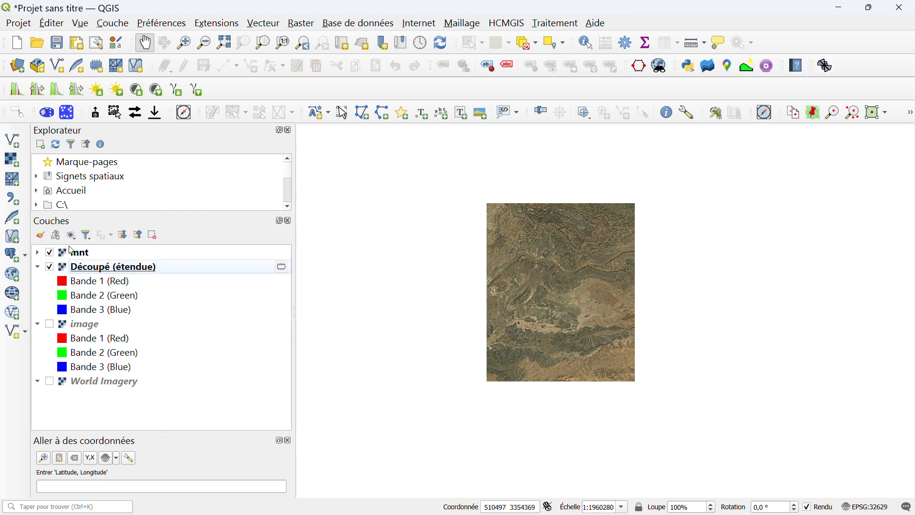
scroll(544, 289, up, 1)
scroll(543, 289, down, 1)
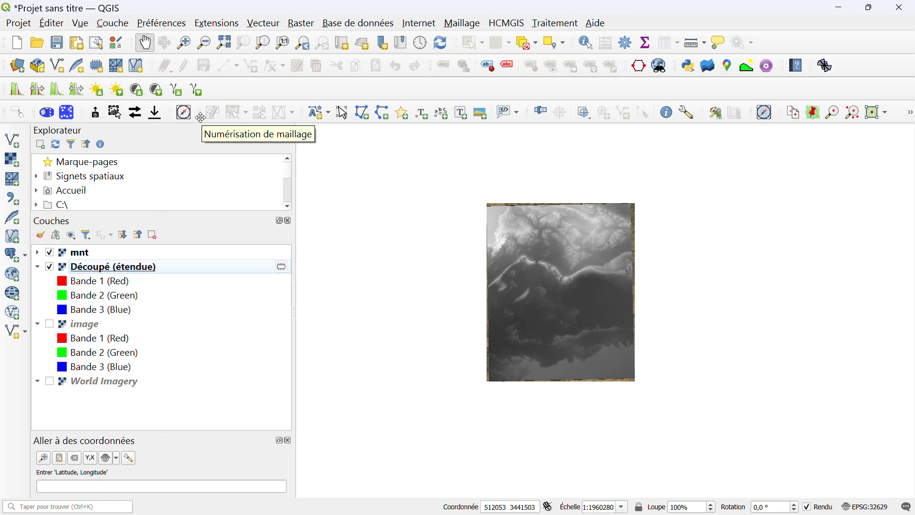
click(87, 24)
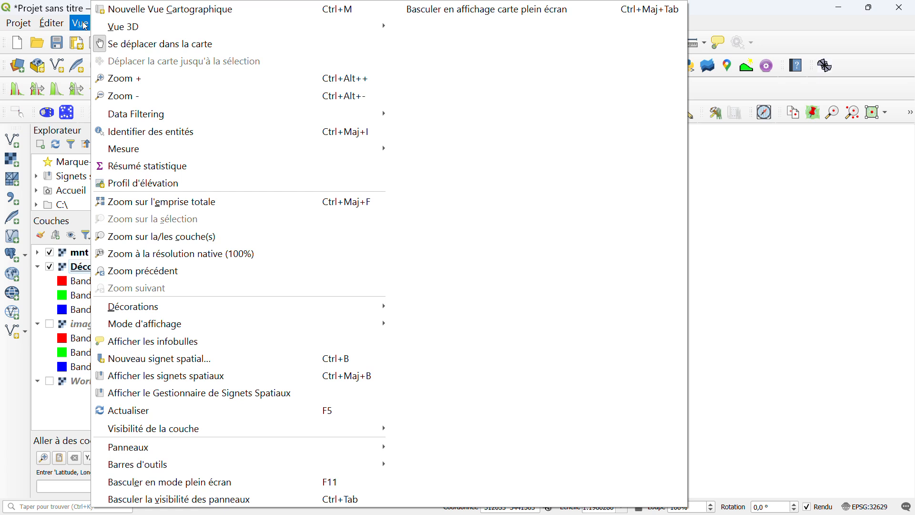
mouse_move(140, 28)
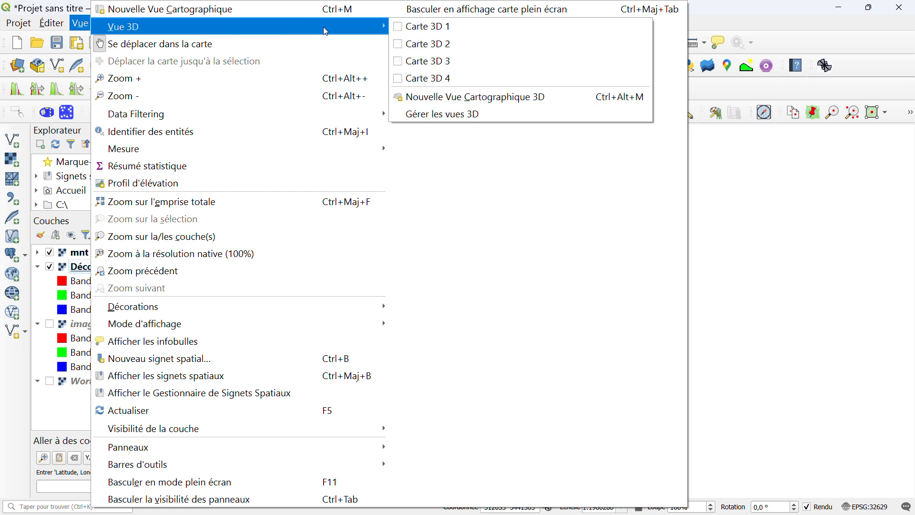
click(452, 103)
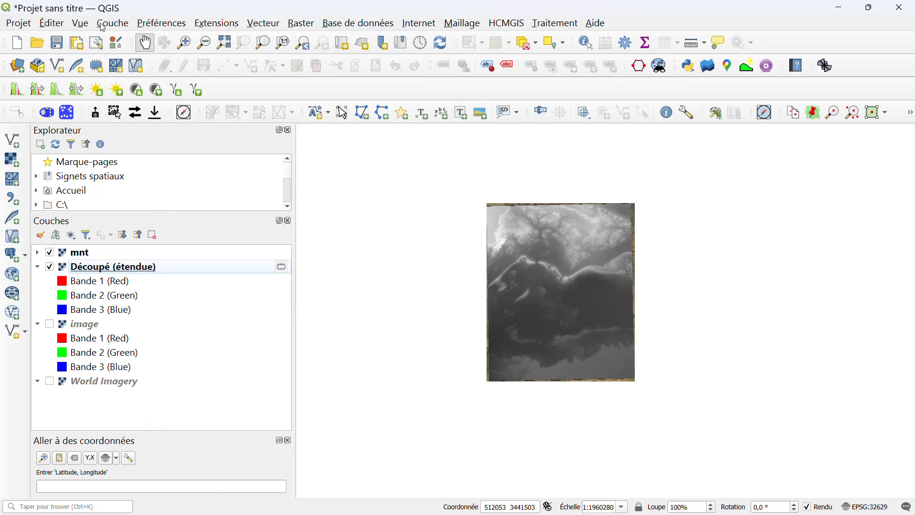
click(80, 23)
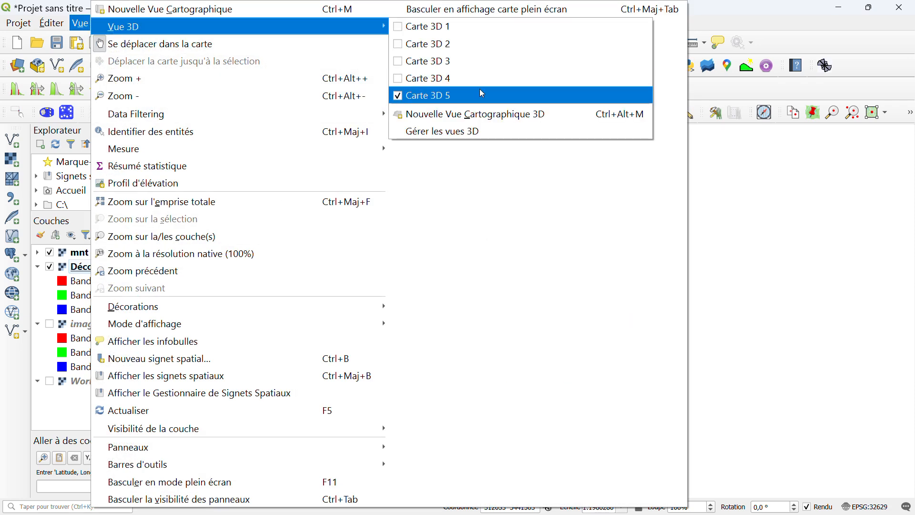
click(395, 100)
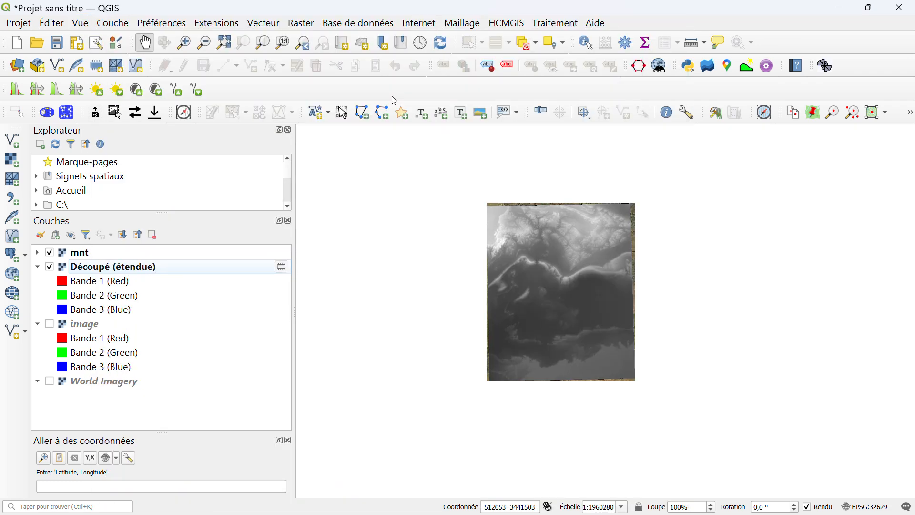
Create a new 3D map view and maximize its window.
click(80, 23)
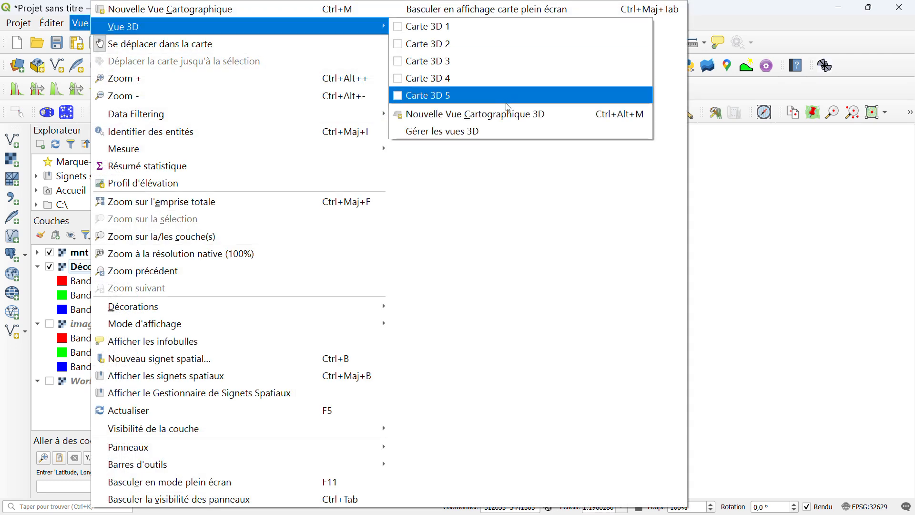
click(509, 122)
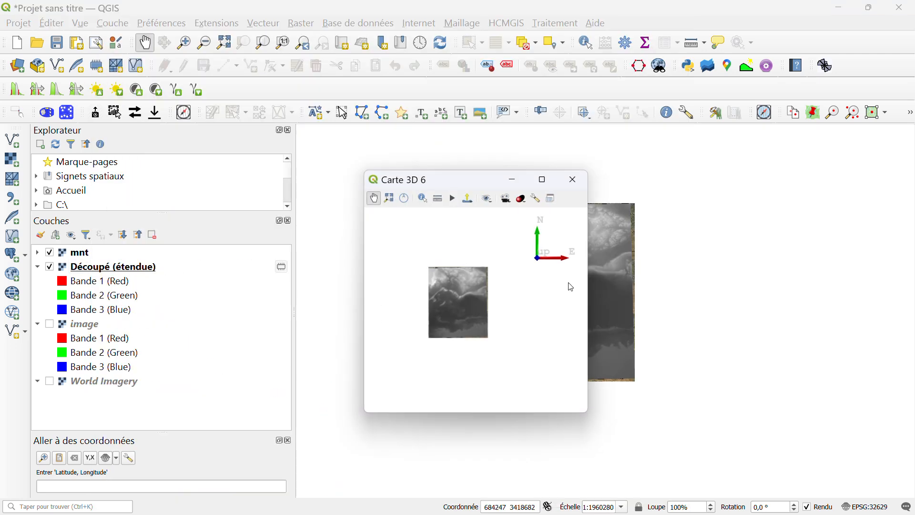
click(543, 180)
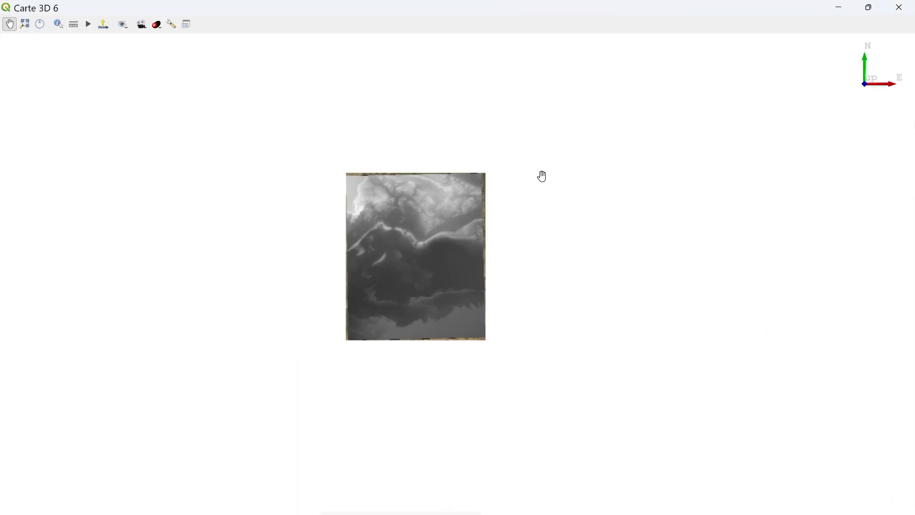
In the 3D configuration, set the terrain type to MNT (couche Raster) with mnt as the elevation layer.
click(172, 26)
drag(243, 112, 318, 97)
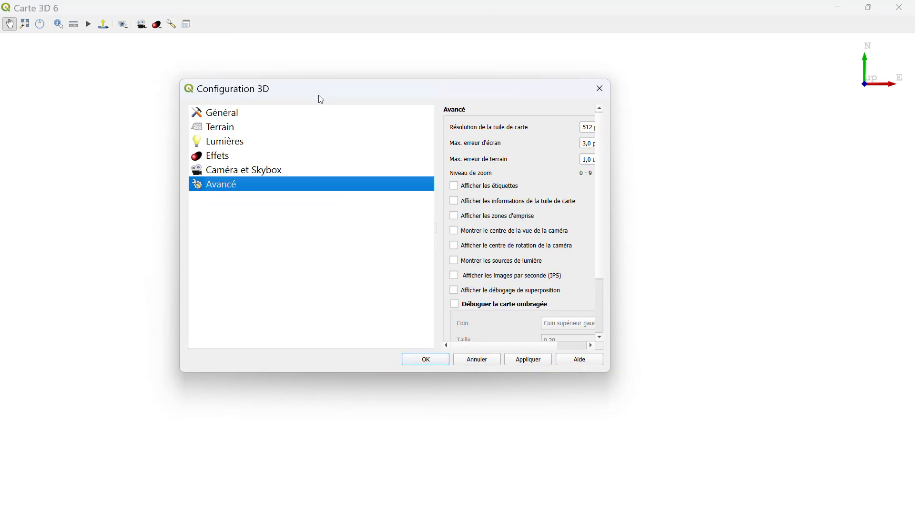
click(231, 131)
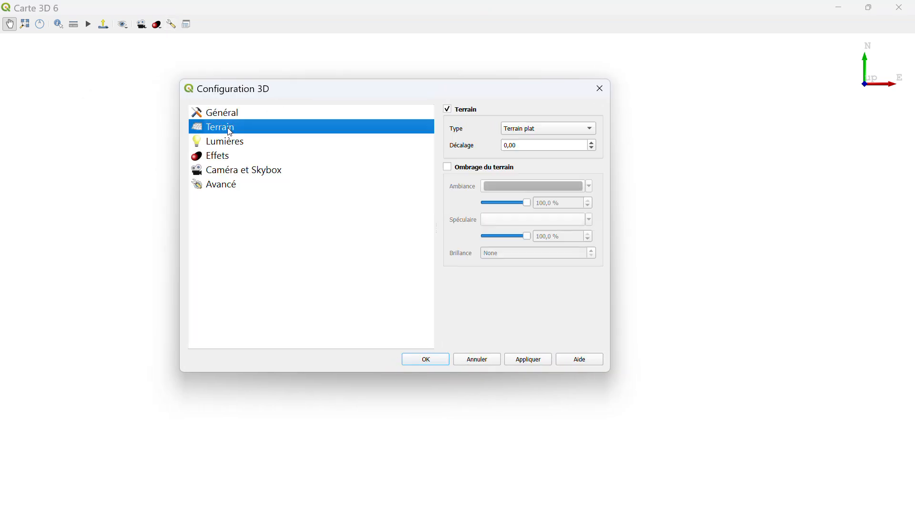
click(591, 133)
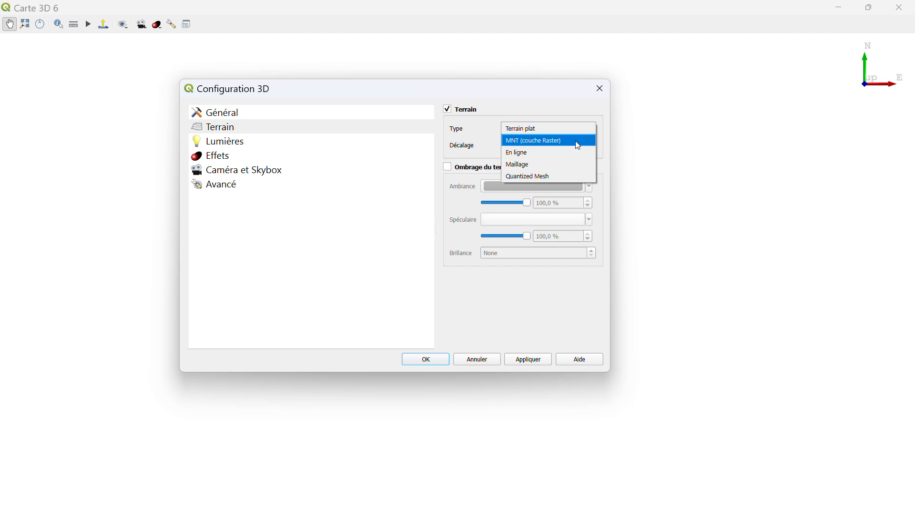
click(575, 141)
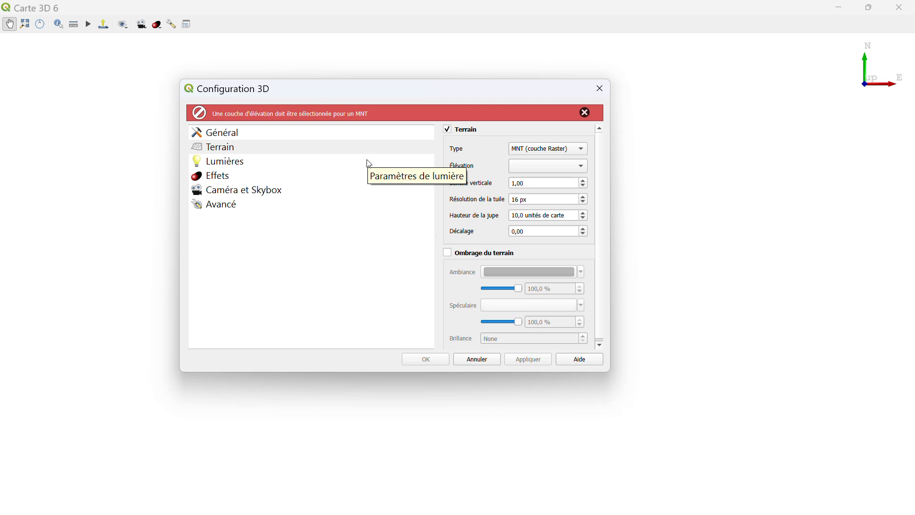
click(581, 166)
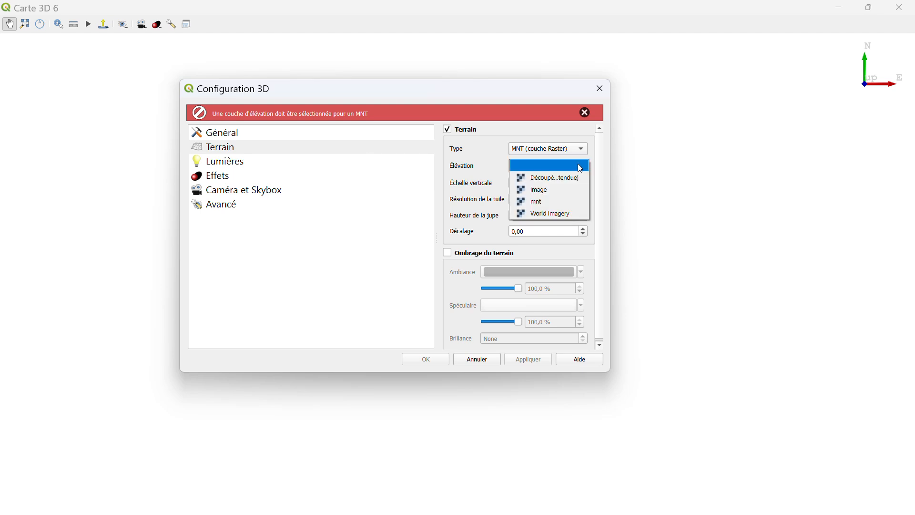
click(548, 205)
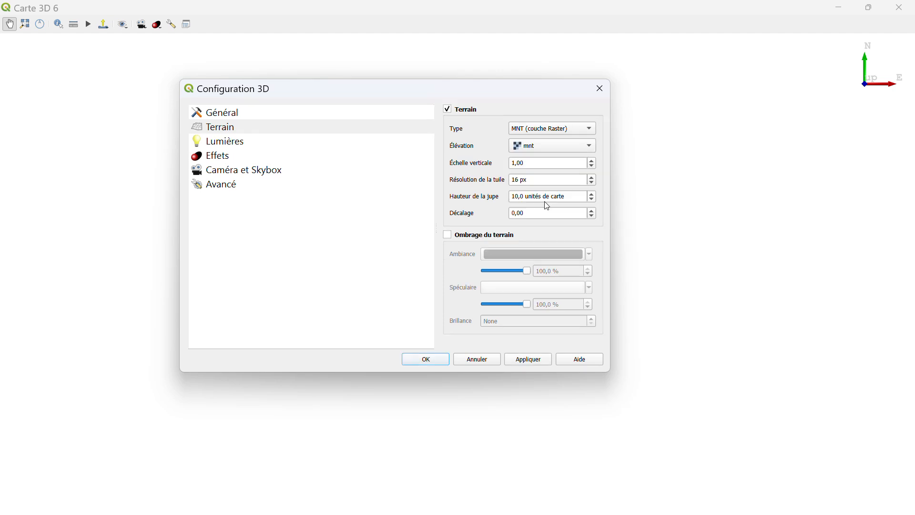
Set the terrain's vertical scale to 2 and tile resolution to 100 px, apply the 3D configuration, and minimize the 3D view.
click(513, 164)
text(2)
click(521, 180)
drag(520, 179, 512, 181)
text(8)
key(BackSpace)
text(100)
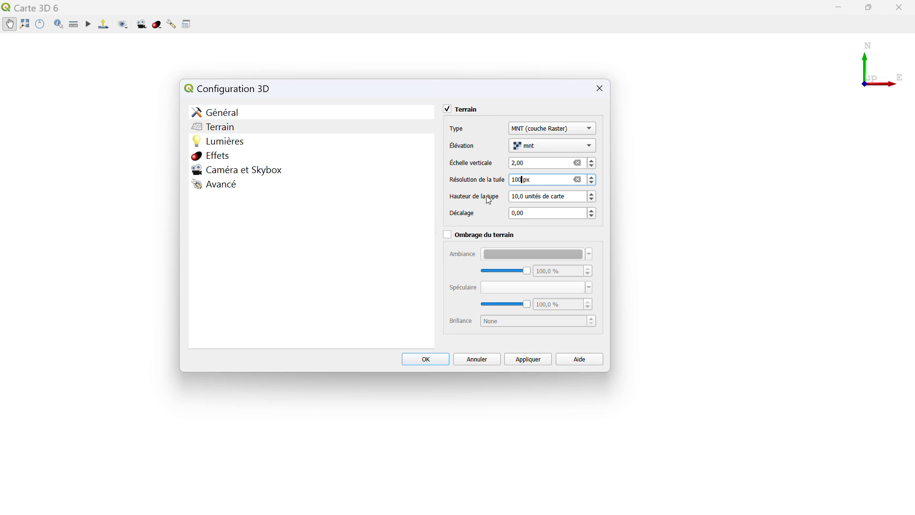
click(530, 362)
click(427, 360)
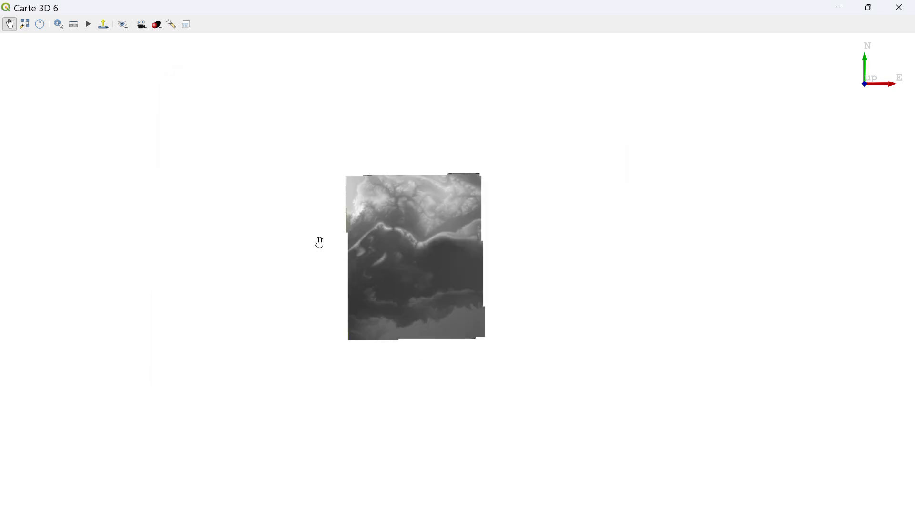
drag(408, 319, 418, 306)
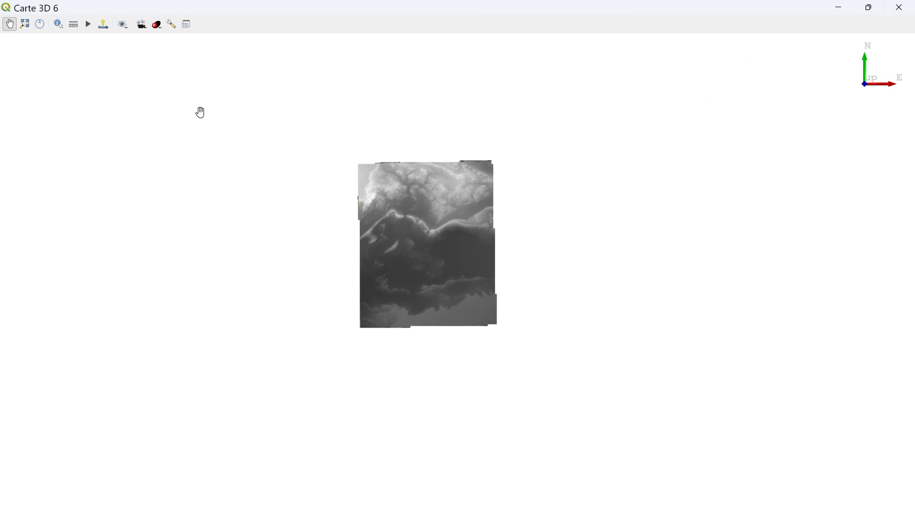
click(844, 14)
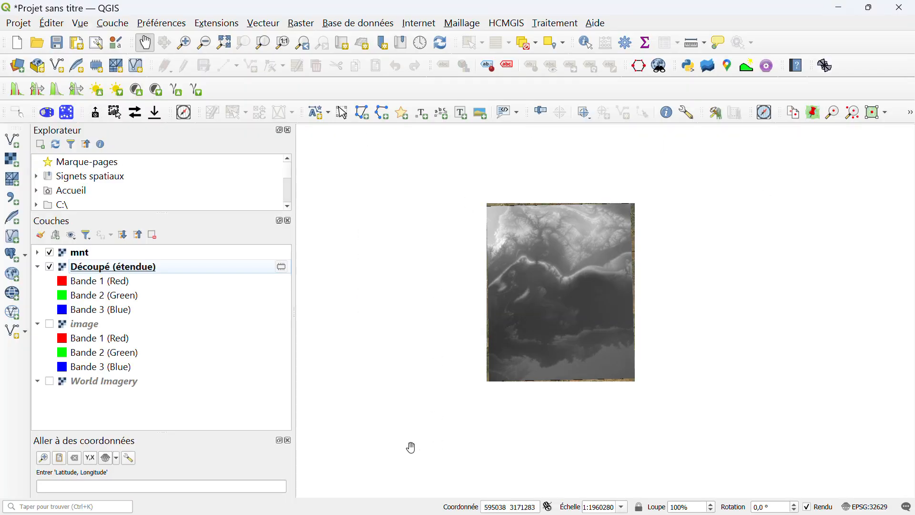
Place the mnt layer below the clipped raster Découpé (étendue) and switch back to the 3D map window.
drag(84, 254, 86, 324)
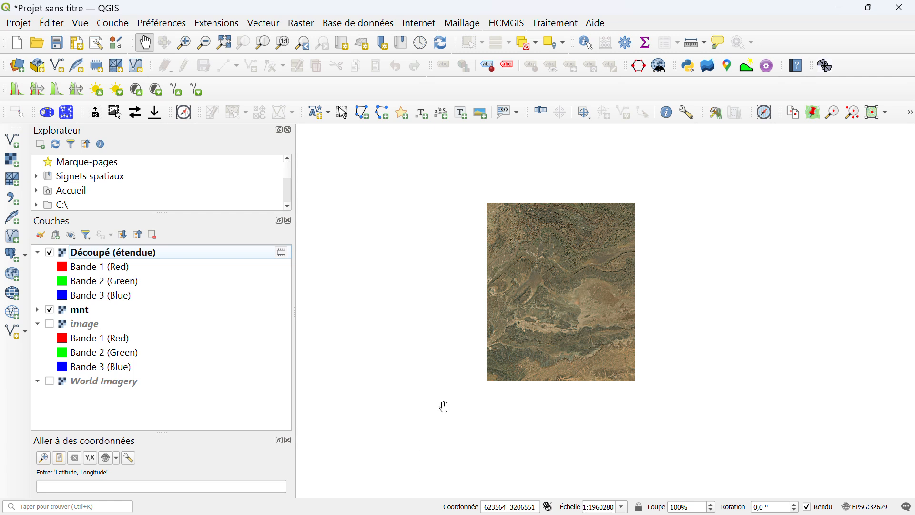
key(alt+space)
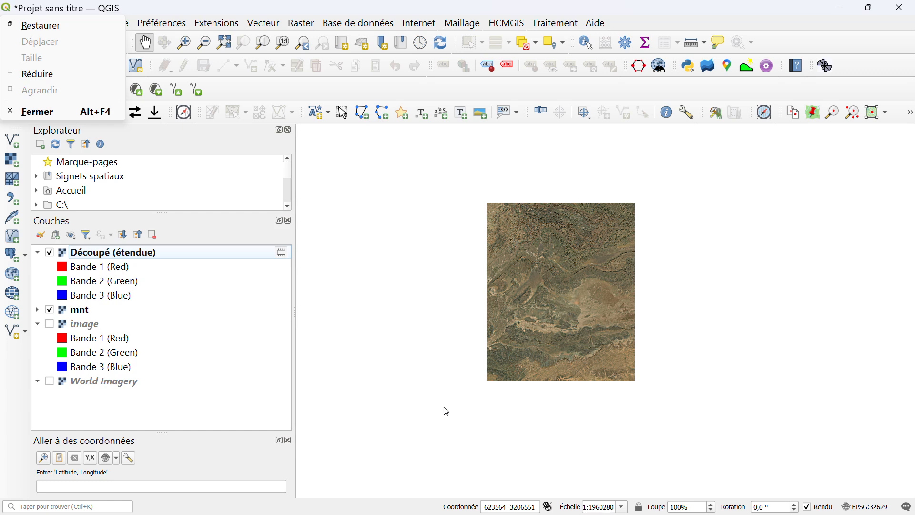
mouse_move(616, 235)
mouse_down()
mouse_move(594, 243)
mouse_move(621, 235)
mouse_up()
key(super+Tab)
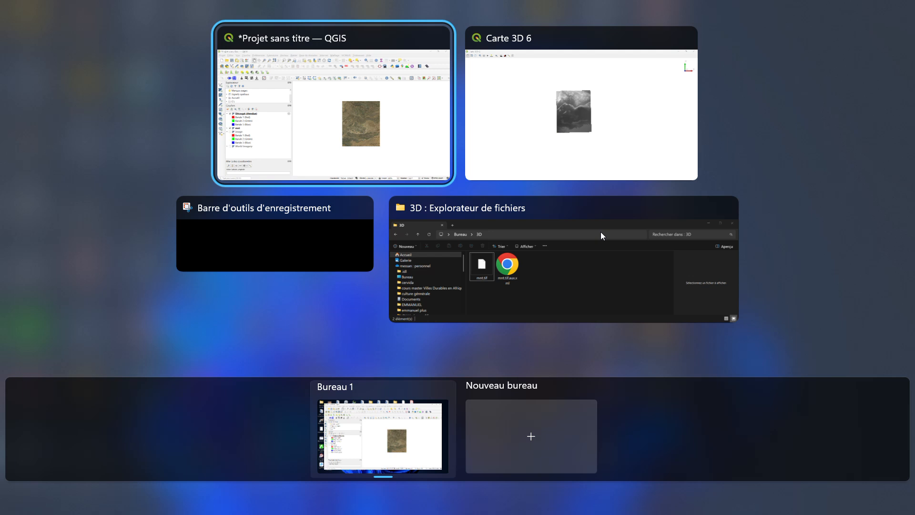
click(571, 137)
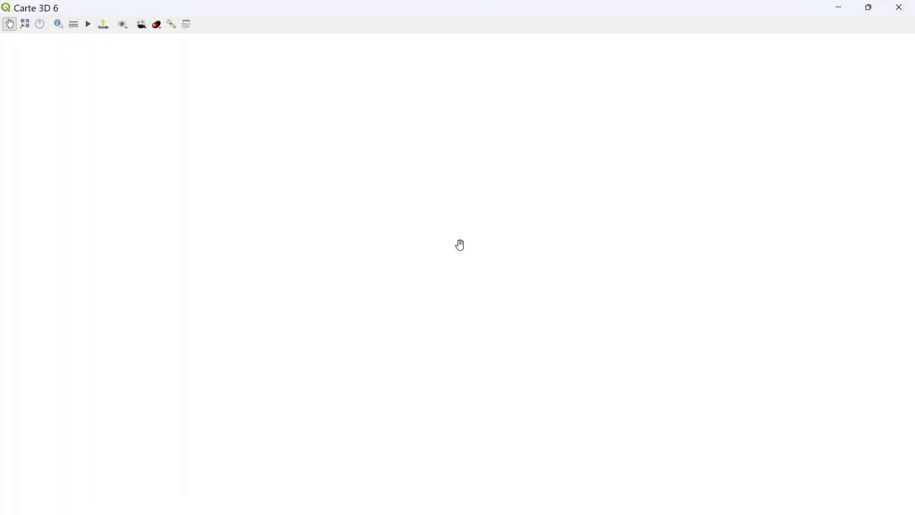
Examine the whole image-draped 3D terrain from above, edge-on and at oblique angles.
scroll(391, 224, up, 5)
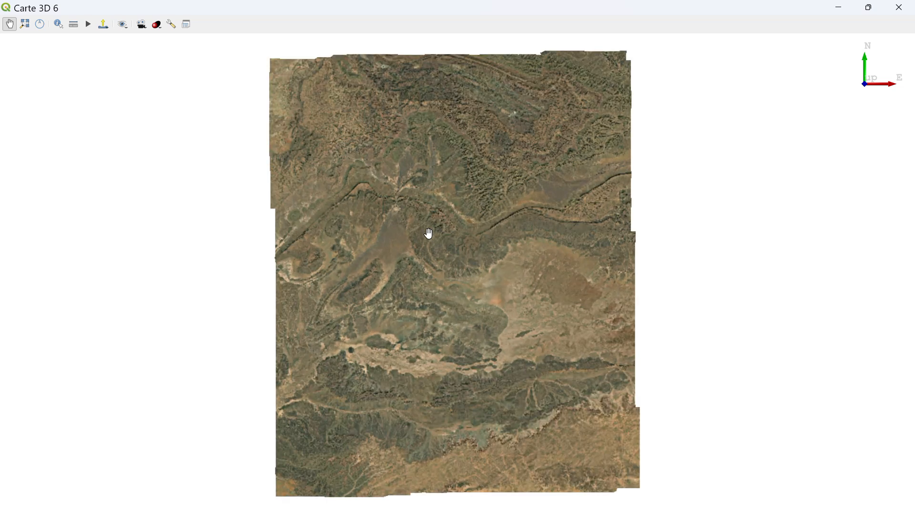
scroll(431, 229, down, 2)
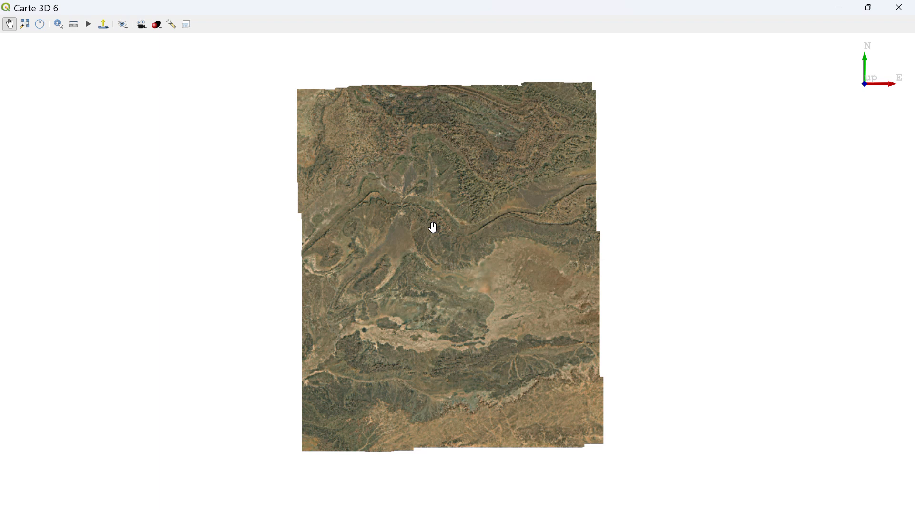
drag(520, 218, 435, 294)
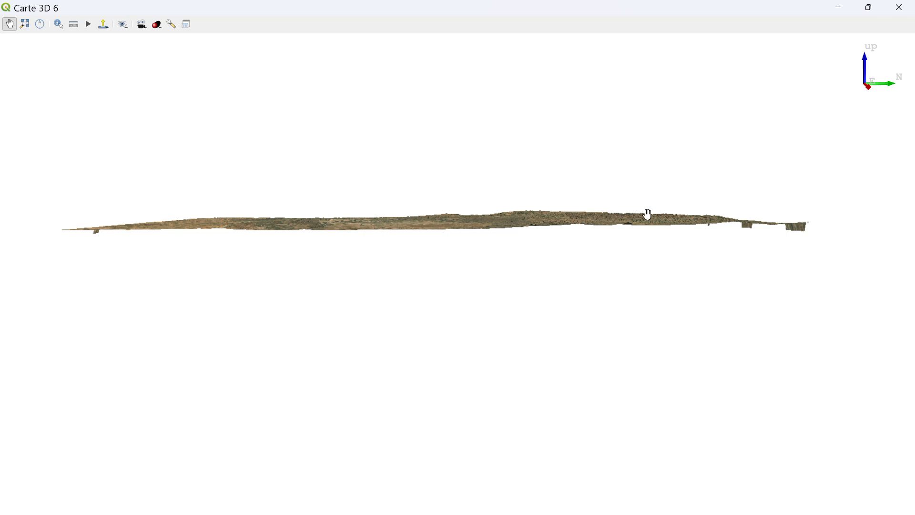
drag(650, 227, 635, 135)
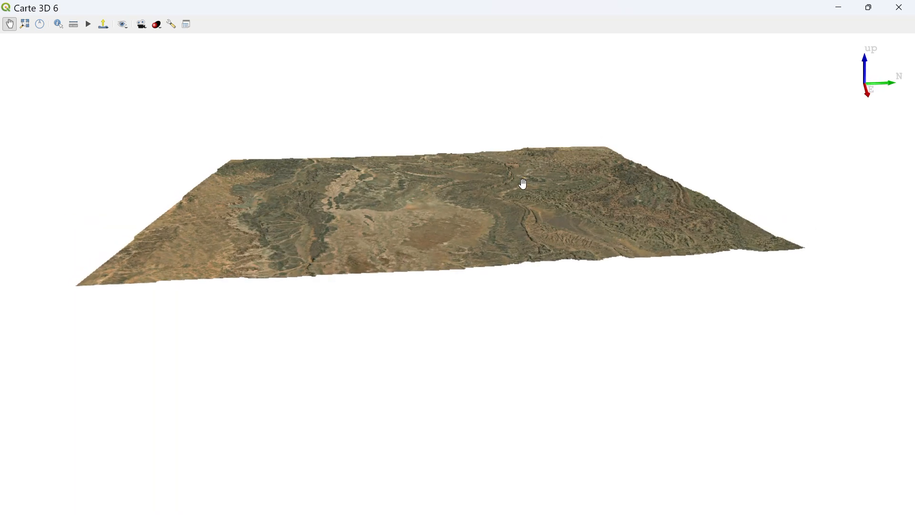
scroll(523, 231, up, 5)
scroll(545, 225, down, 4)
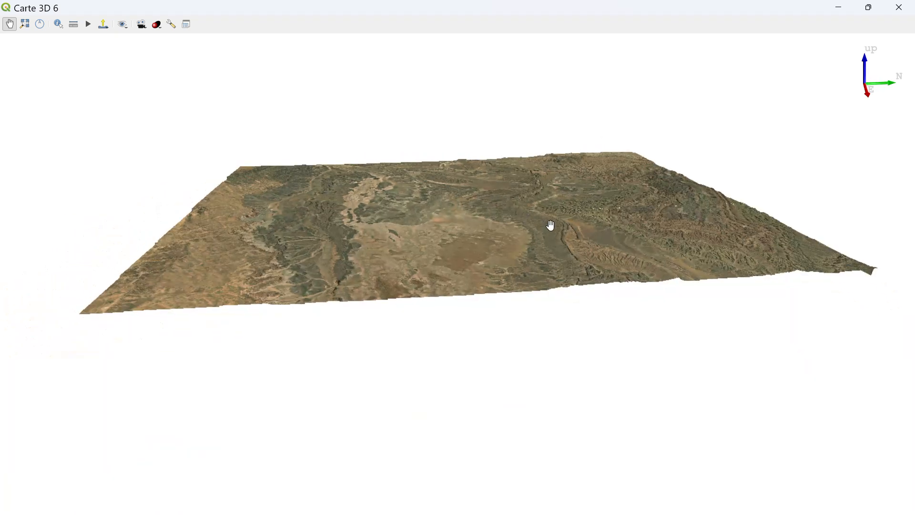
drag(545, 241, 527, 181)
drag(667, 229, 582, 276)
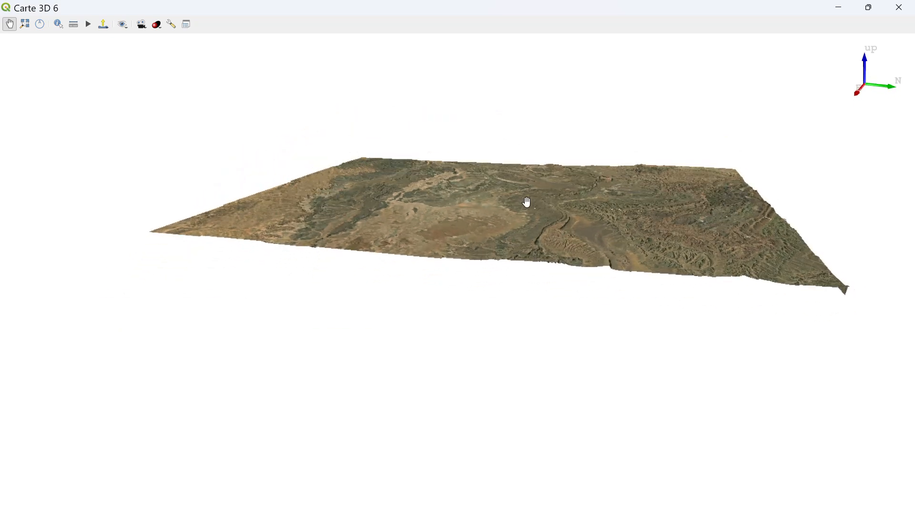
drag(529, 202, 509, 236)
scroll(494, 222, up, 5)
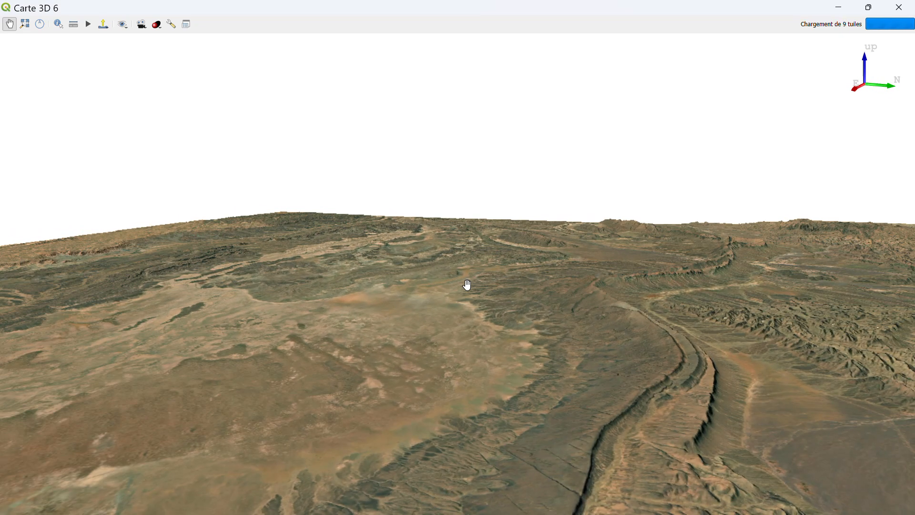
scroll(500, 215, down, 5)
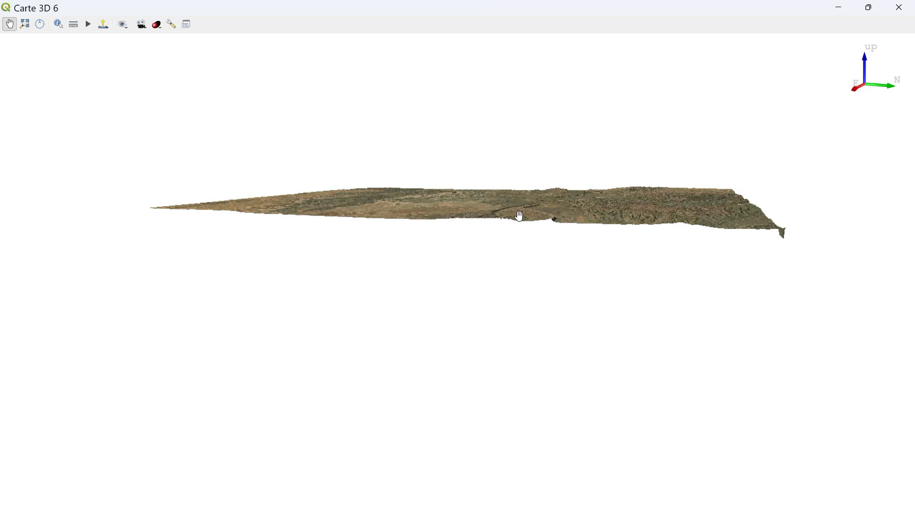
Inspect the relief of the mountains and valleys in the northeastern part of the 3D terrain up close.
scroll(516, 329, up, 4)
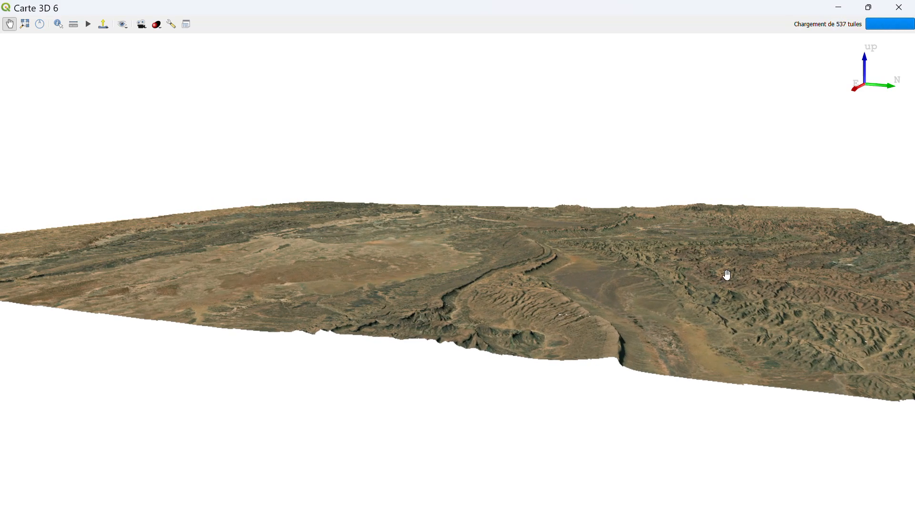
scroll(707, 280, up, 1)
drag(707, 280, 599, 290)
drag(776, 331, 594, 299)
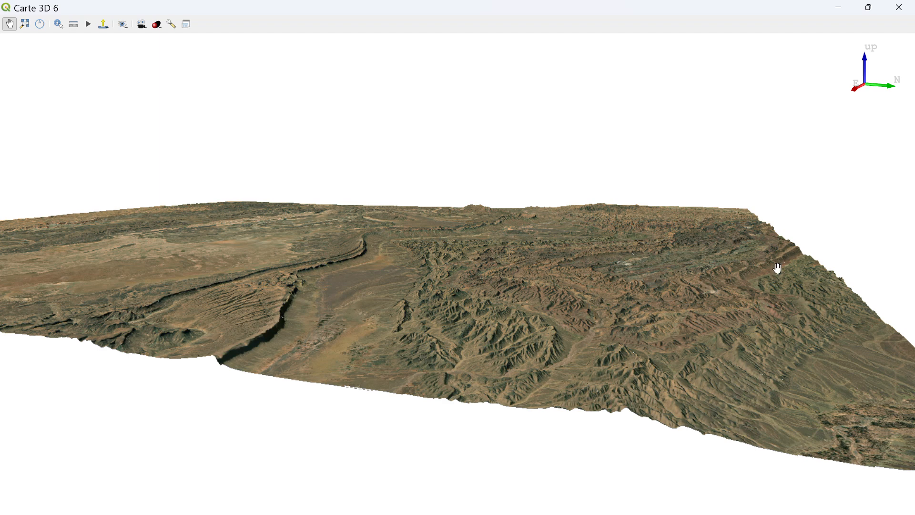
drag(614, 345, 457, 347)
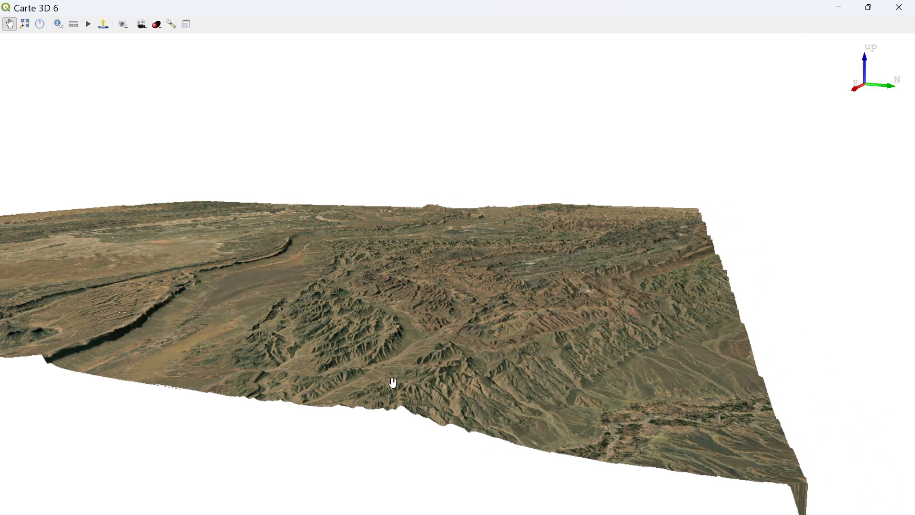
scroll(548, 343, up, 2)
scroll(430, 315, up, 2)
scroll(431, 315, up, 2)
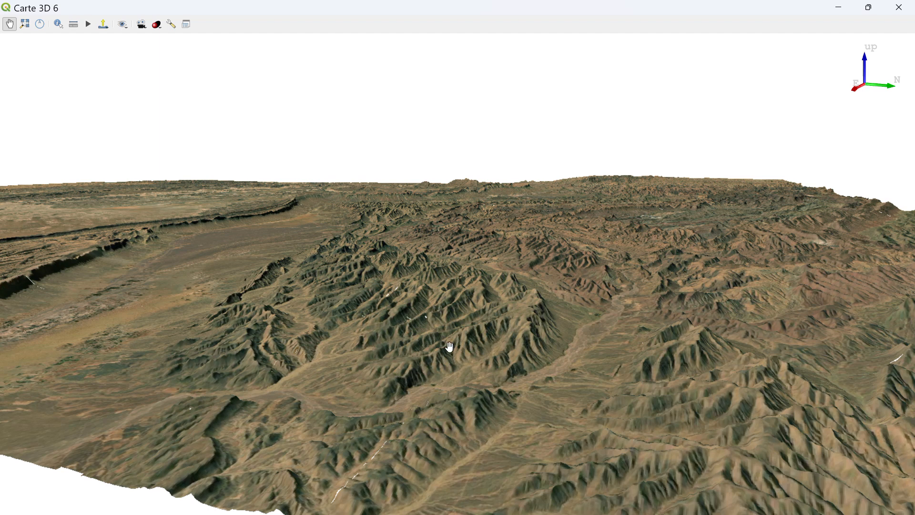
scroll(536, 333, down, 3)
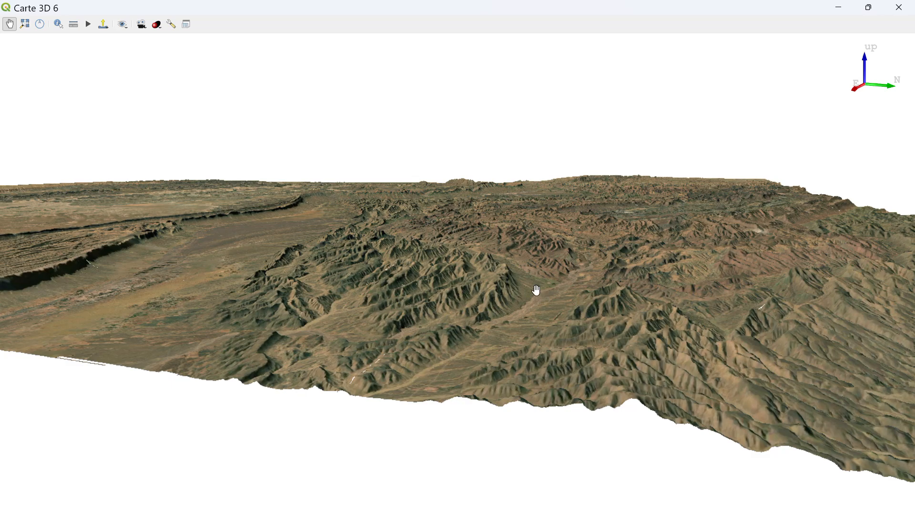
scroll(528, 391, up, 4)
drag(528, 391, 375, 357)
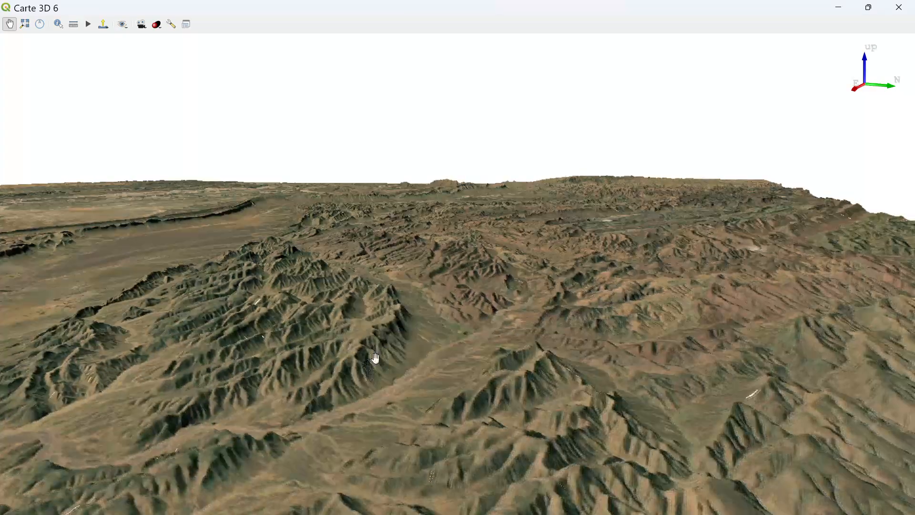
scroll(375, 358, up, 3)
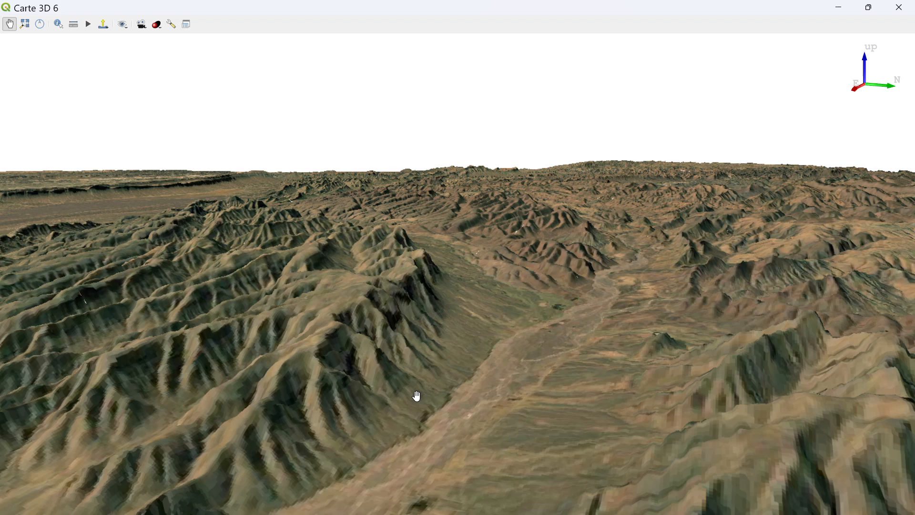
scroll(417, 395, down, 2)
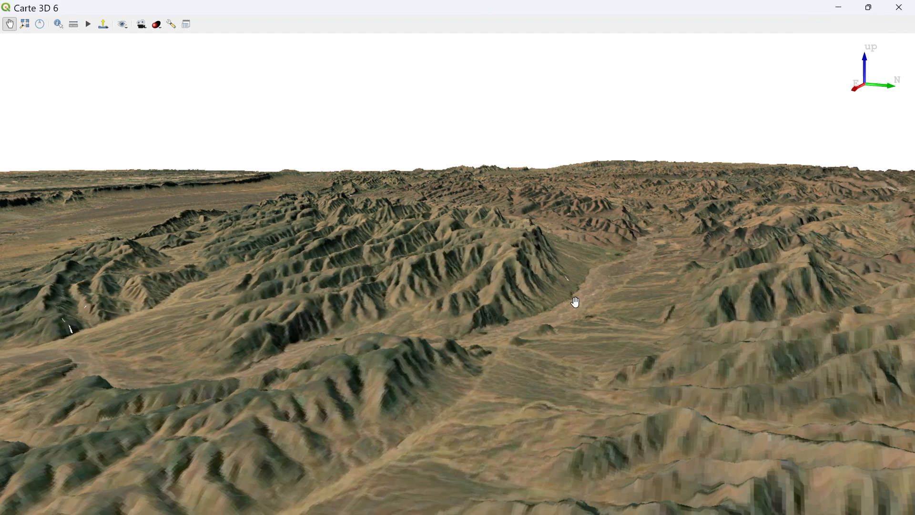
scroll(478, 435, down, 2)
scroll(459, 388, up, 4)
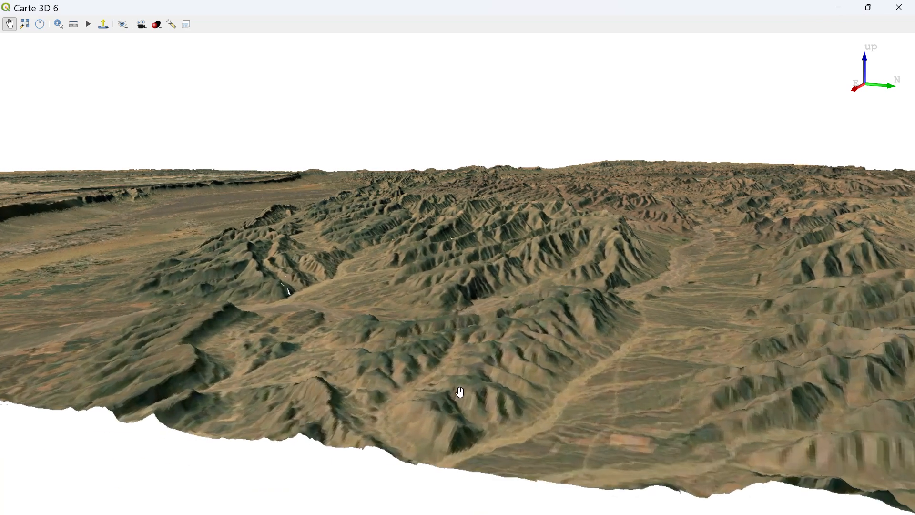
scroll(592, 406, up, 2)
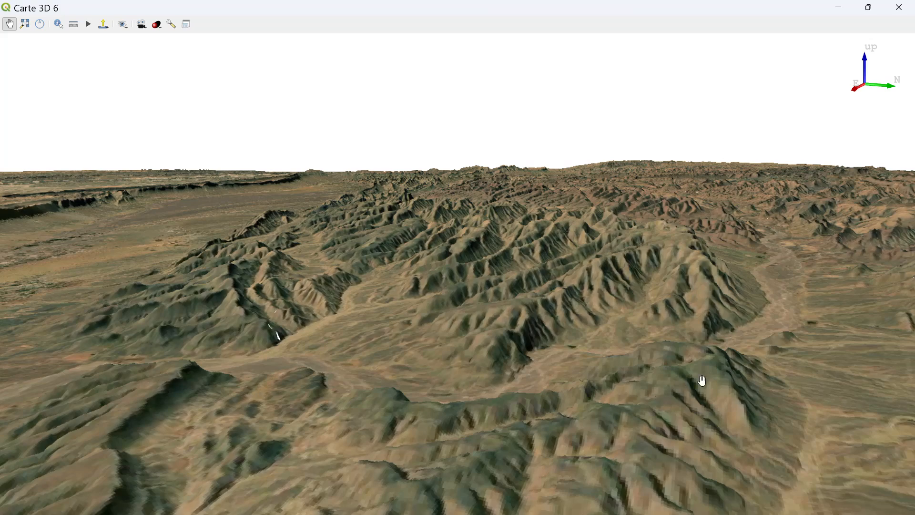
scroll(733, 355, up, 3)
scroll(713, 351, up, 5)
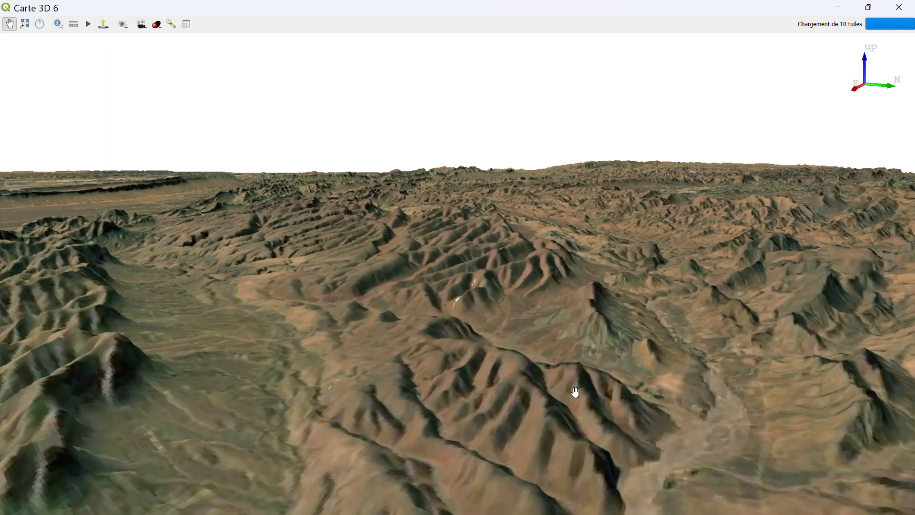
Examine the long curved ridge and the escarpment near the eastern edge of the 3D terrain.
drag(556, 414, 667, 291)
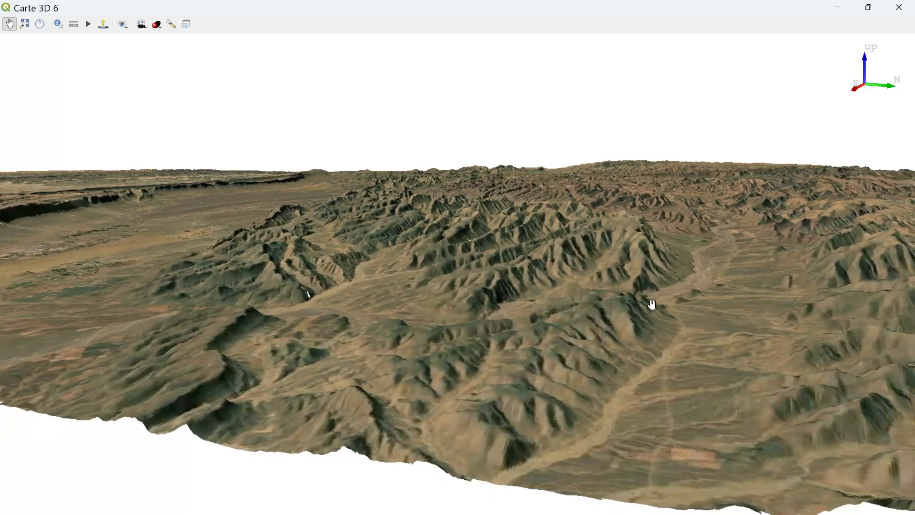
drag(603, 379, 665, 315)
drag(346, 296, 564, 272)
drag(195, 227, 581, 354)
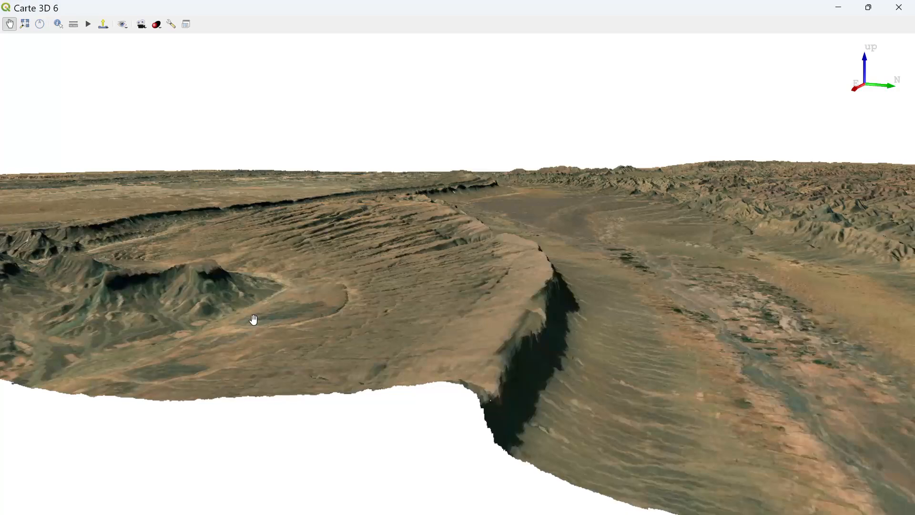
scroll(248, 322, up, 2)
drag(166, 315, 513, 336)
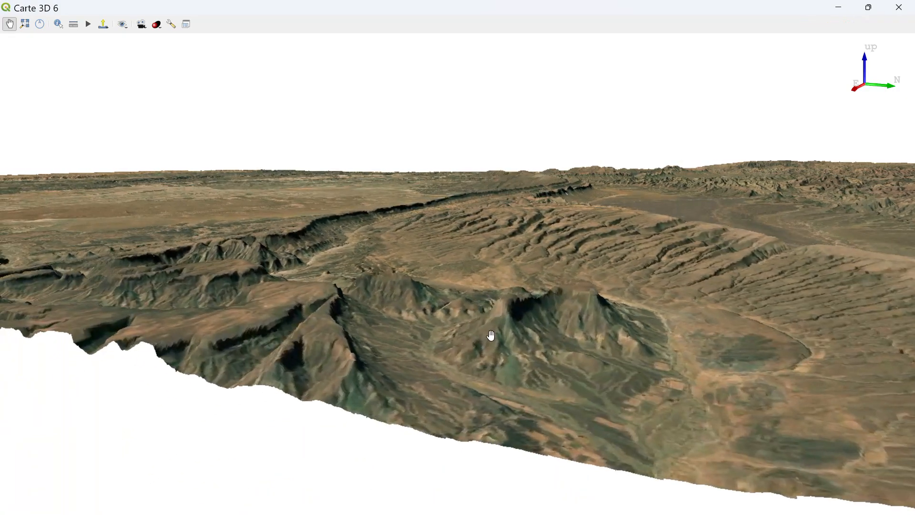
drag(166, 291, 413, 355)
scroll(392, 318, up, 2)
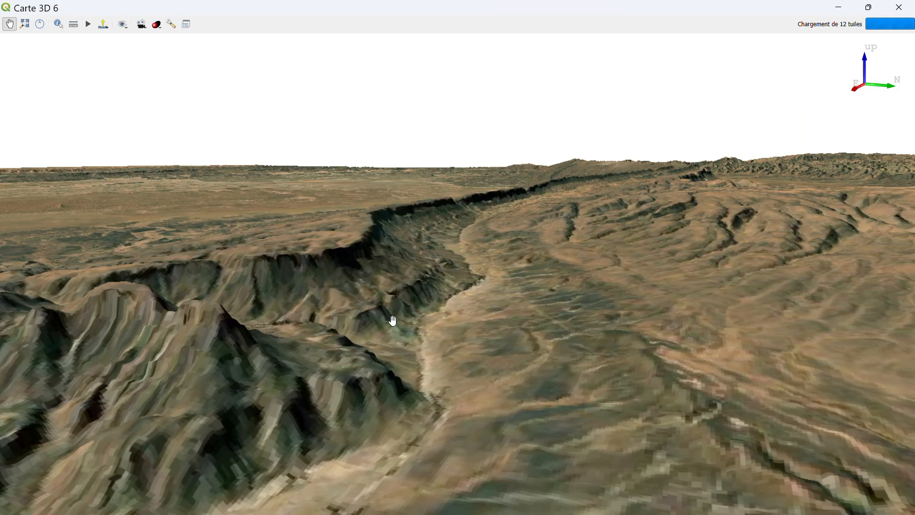
scroll(392, 320, down, 5)
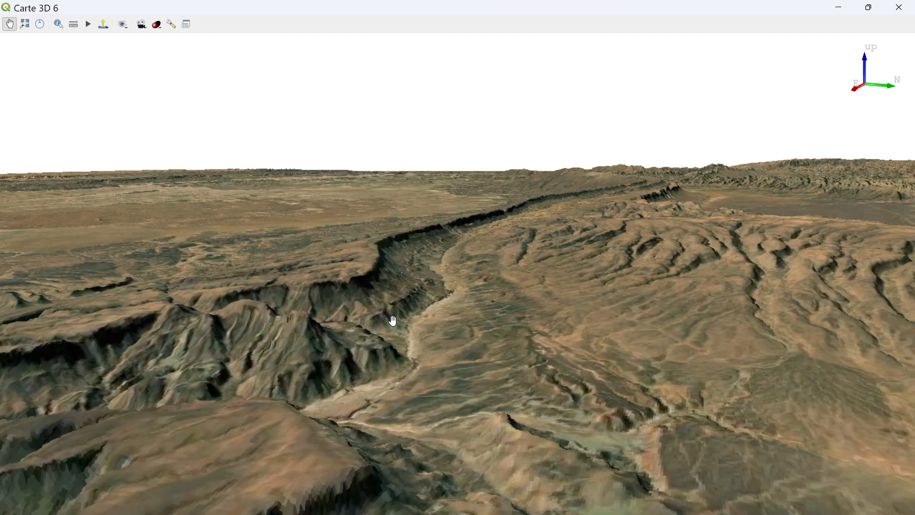
scroll(624, 329, down, 4)
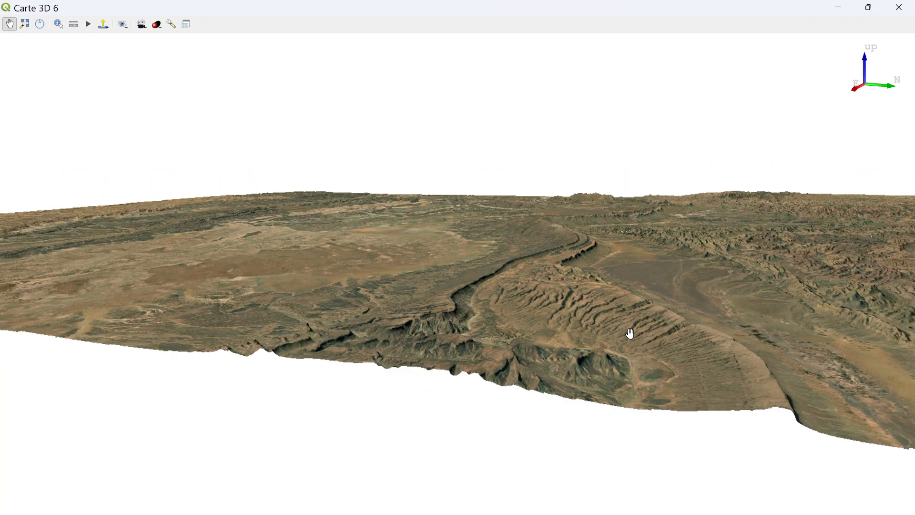
Review the full 3D terrain in an oblique overview with the northeast corner facing the viewer.
drag(799, 337, 690, 327)
drag(765, 324, 623, 313)
scroll(746, 311, down, 1)
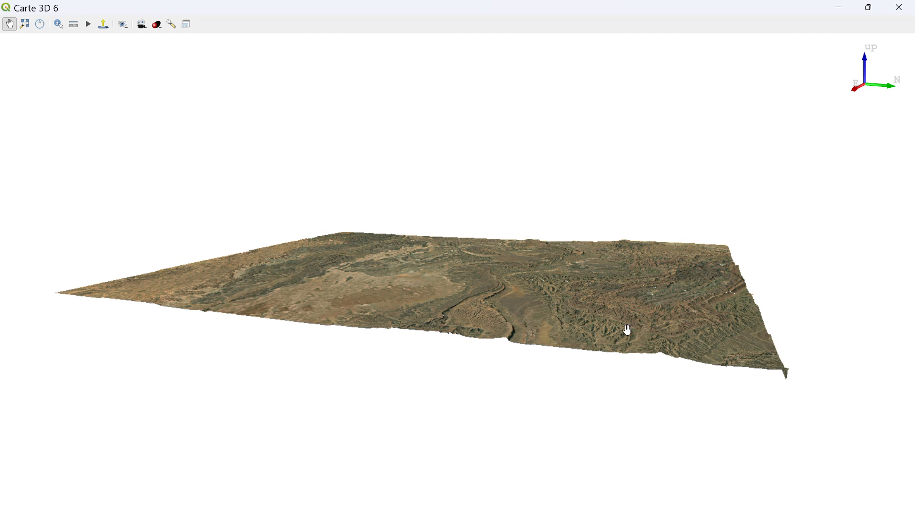
scroll(668, 290, down, 1)
scroll(498, 275, up, 1)
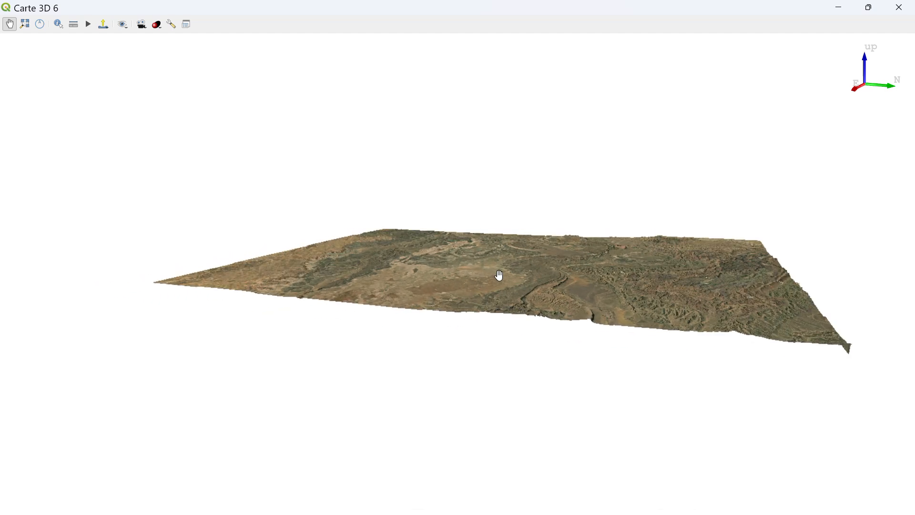
drag(437, 285, 430, 210)
drag(715, 340, 482, 308)
scroll(481, 307, up, 2)
scroll(482, 308, down, 3)
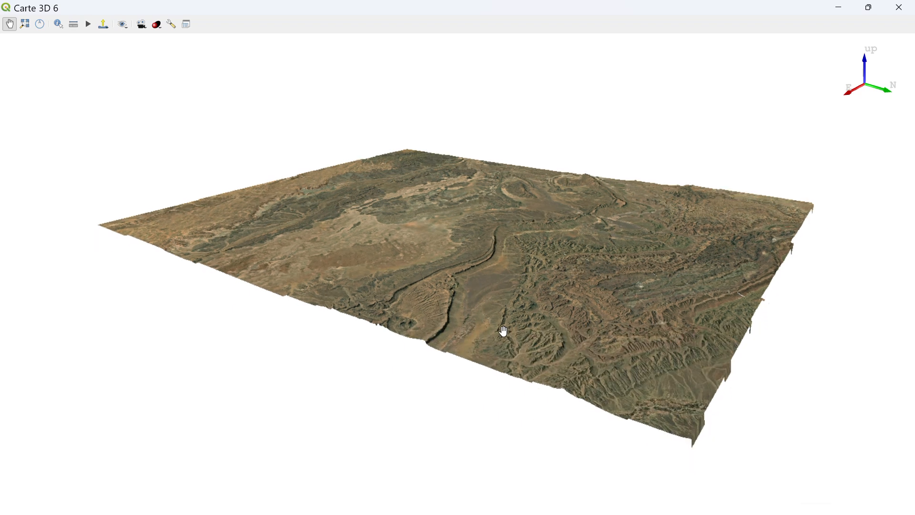
drag(444, 302, 453, 281)
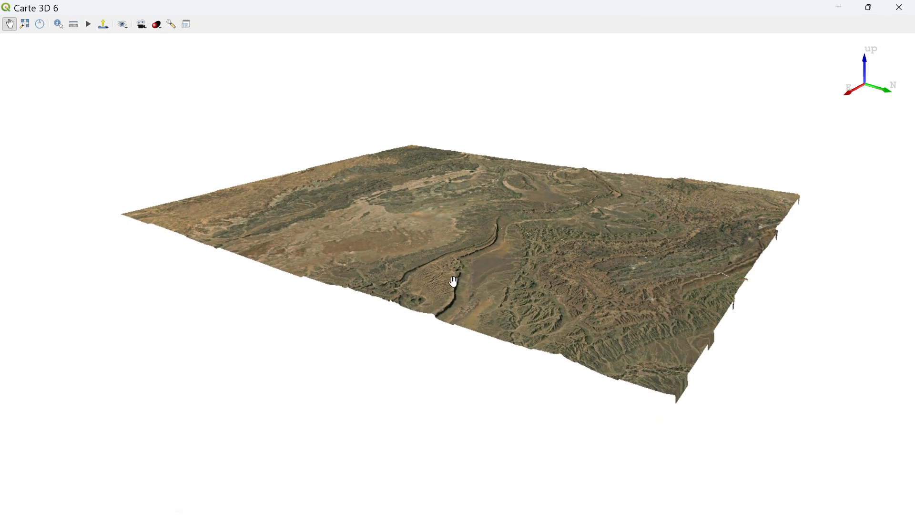
drag(609, 312, 516, 331)
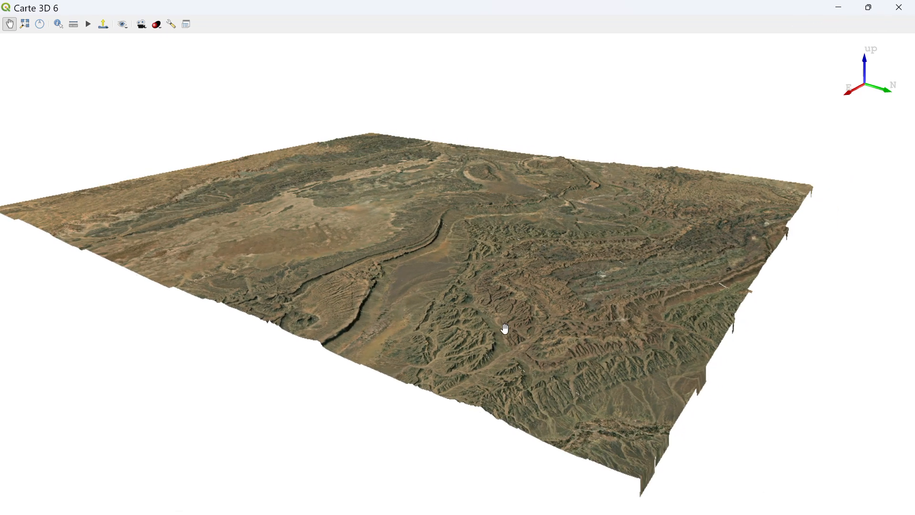
drag(574, 333, 582, 313)
drag(490, 299, 492, 382)
drag(559, 300, 547, 275)
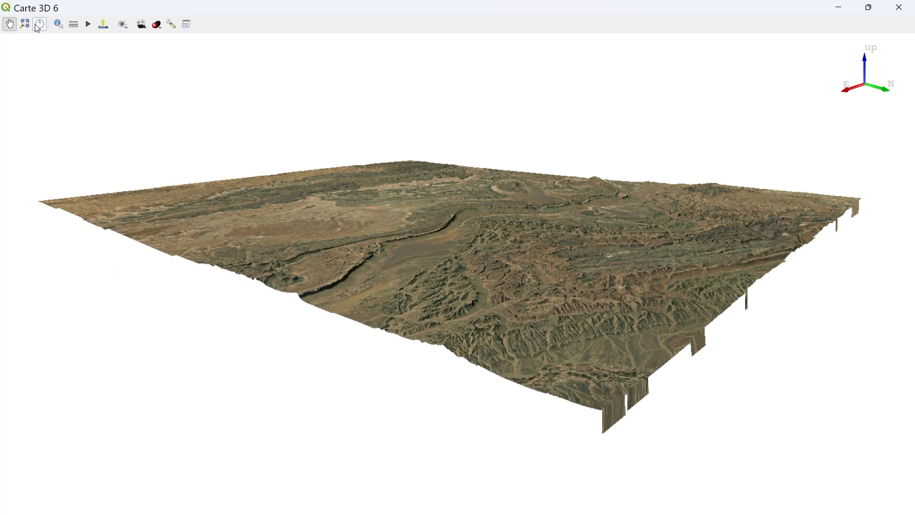
Set the terrain's vertical scale to 4 and inspect the exaggerated relief along the eastern edge.
click(172, 24)
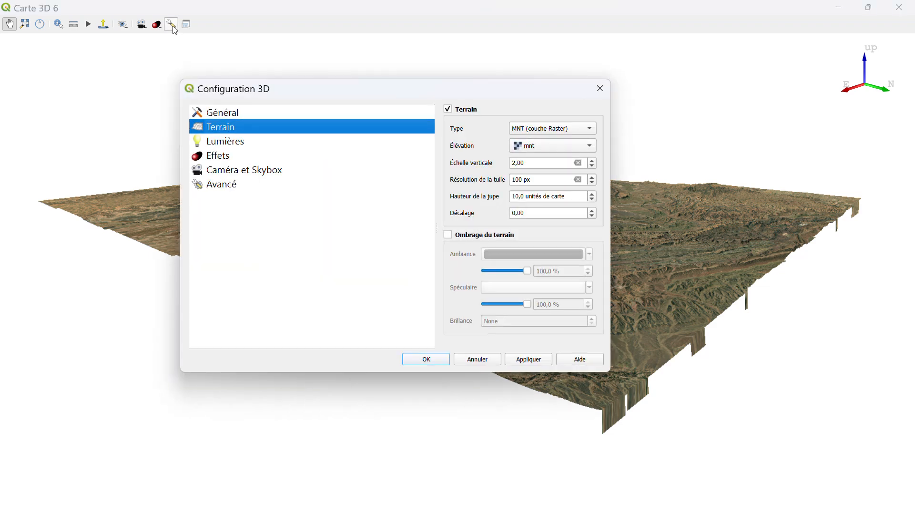
click(516, 163)
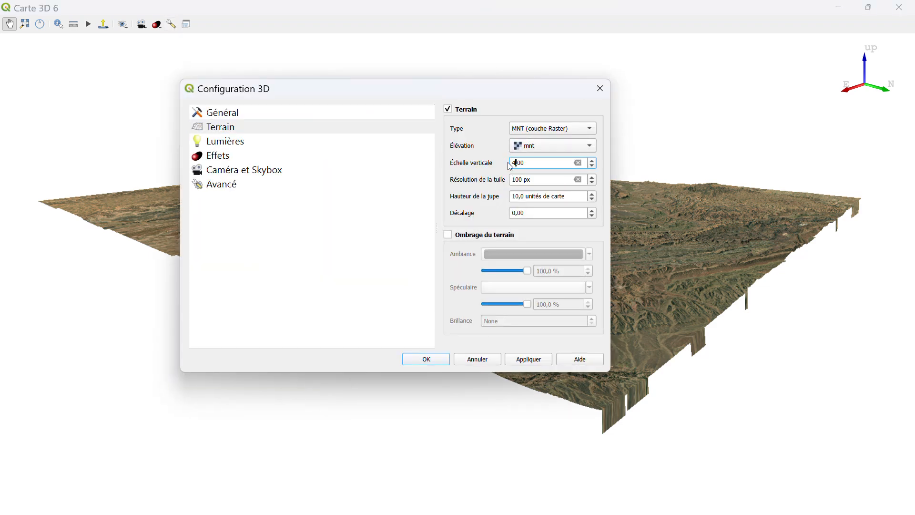
click(529, 360)
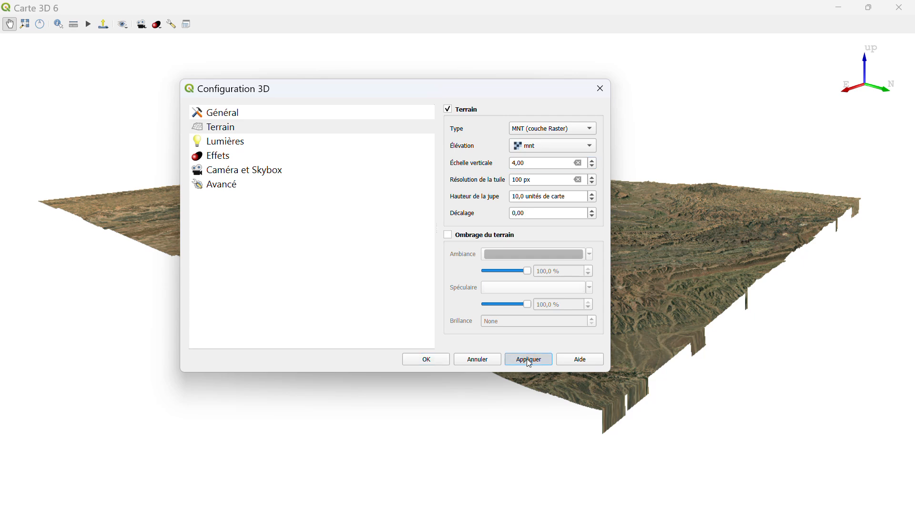
click(443, 364)
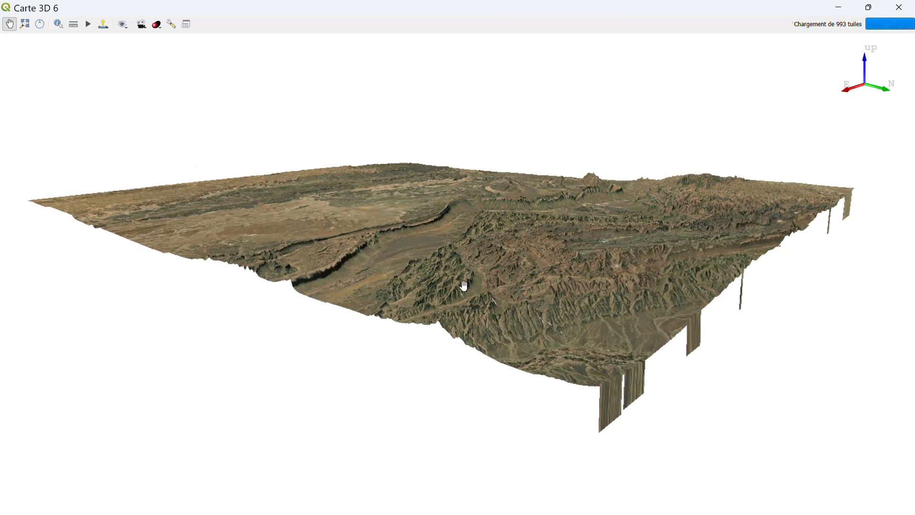
drag(328, 229, 413, 194)
drag(341, 209, 460, 208)
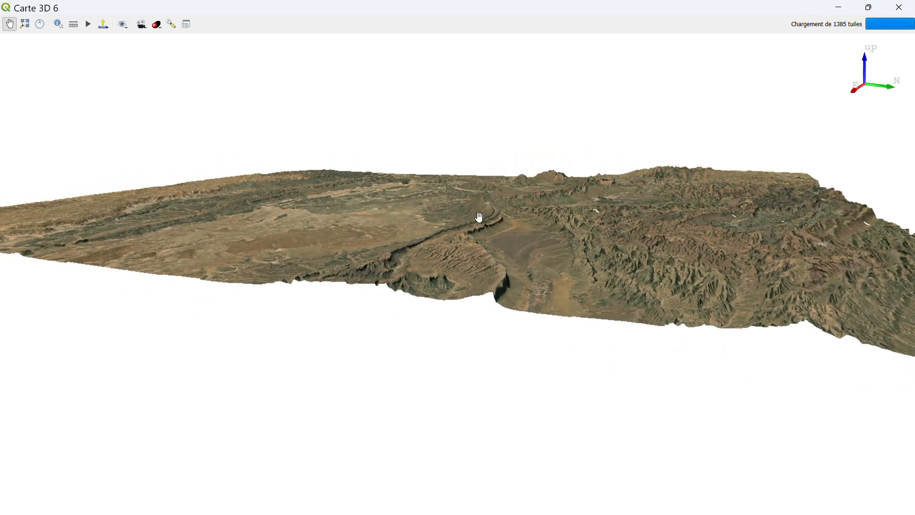
drag(626, 244, 541, 259)
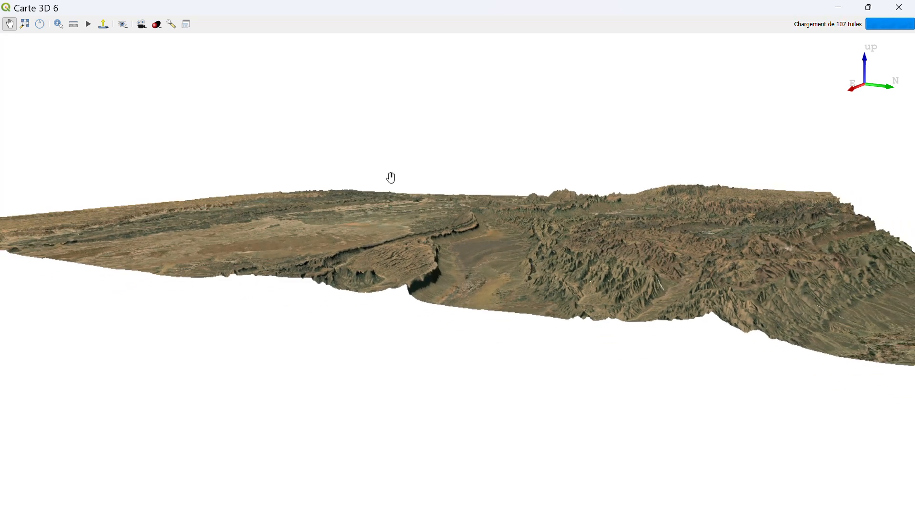
Set the 3D terrain's vertical scale to 10.
click(171, 25)
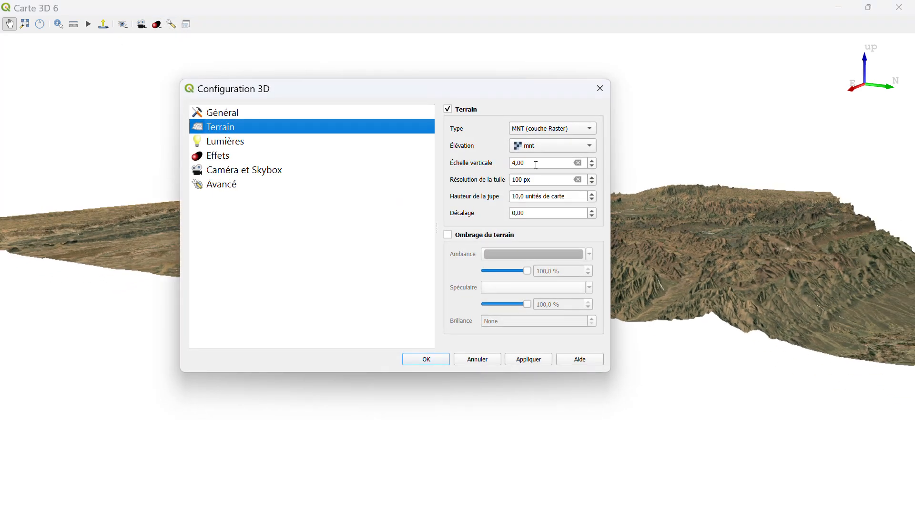
click(509, 163)
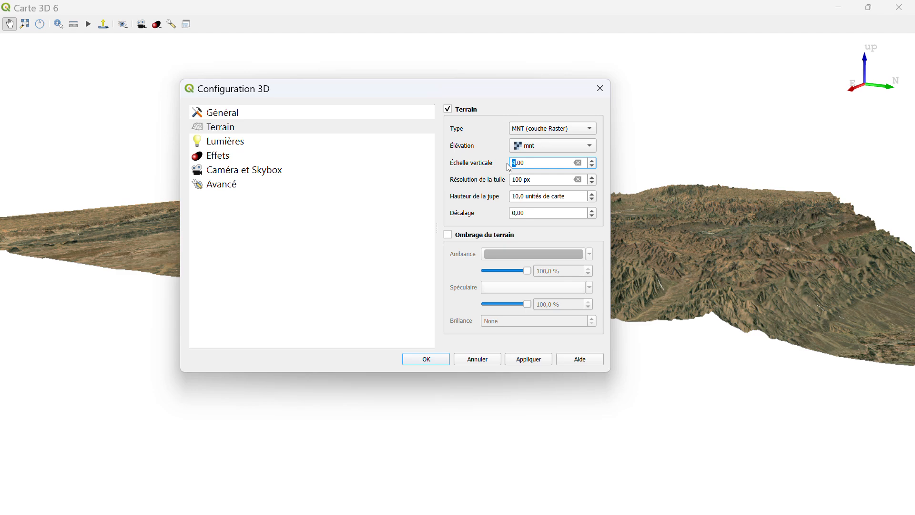
text(10)
click(549, 361)
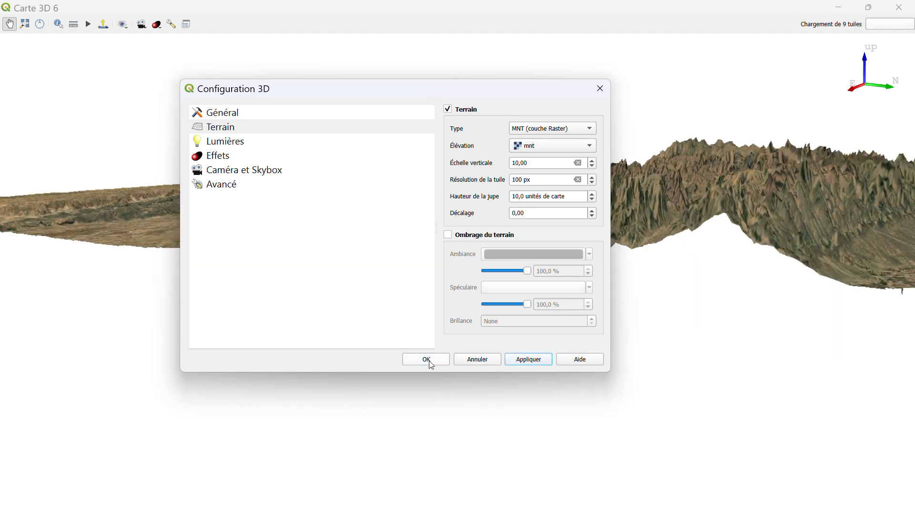
click(429, 361)
Examine the strongly exaggerated relief of the whole terrain, ending with an oblique overview from the east.
drag(824, 237, 609, 345)
scroll(607, 361, down, 5)
drag(595, 284, 407, 268)
drag(255, 295, 396, 264)
drag(646, 270, 527, 228)
drag(376, 196, 516, 310)
drag(222, 281, 583, 219)
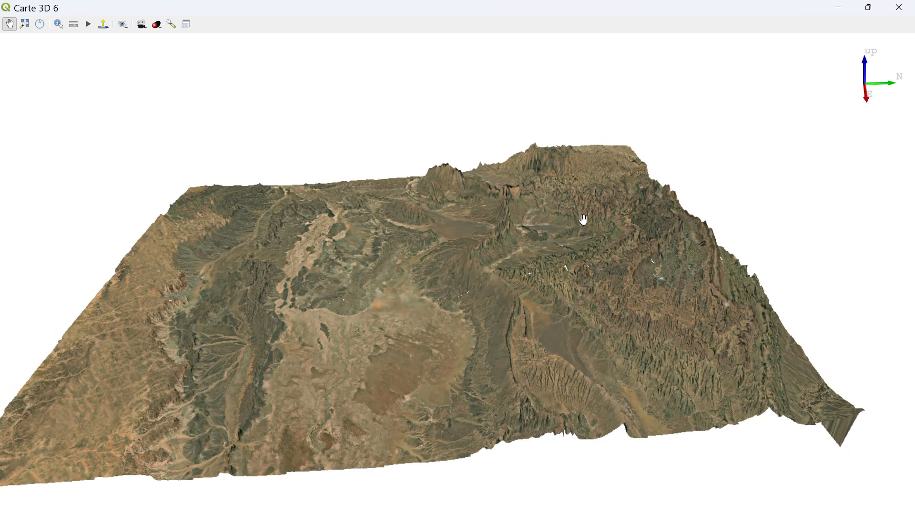
drag(419, 227, 665, 334)
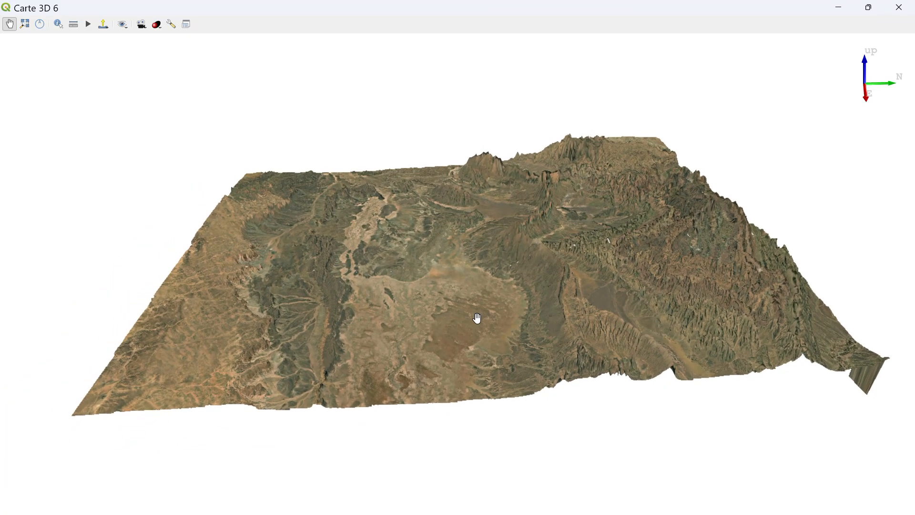
drag(478, 317, 559, 161)
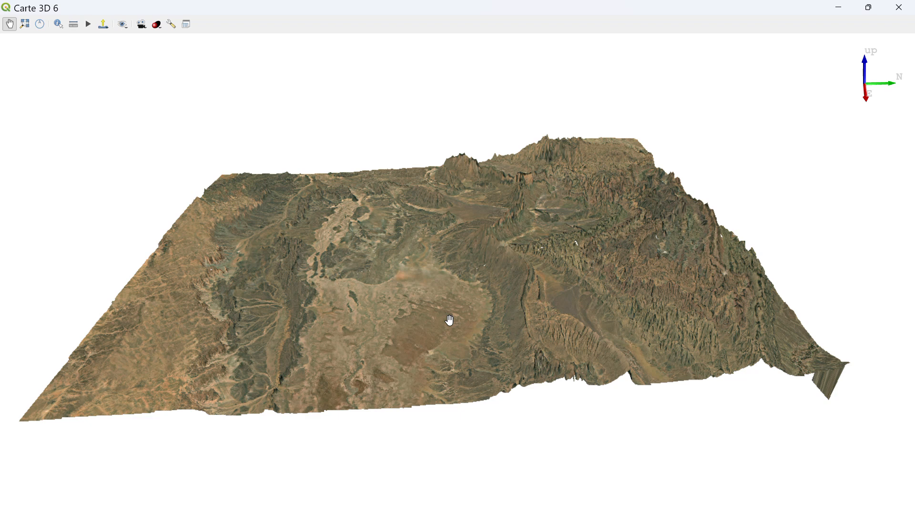
click(103, 25)
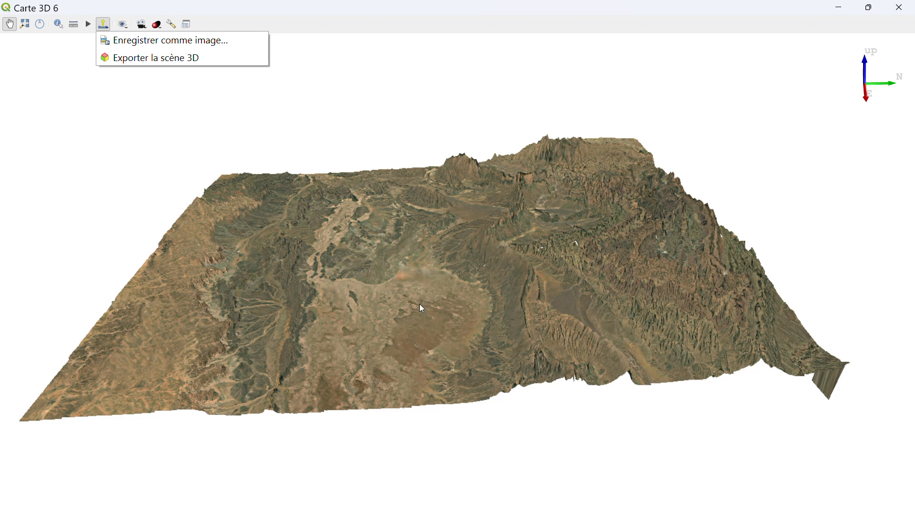
click(354, 298)
drag(588, 417, 368, 228)
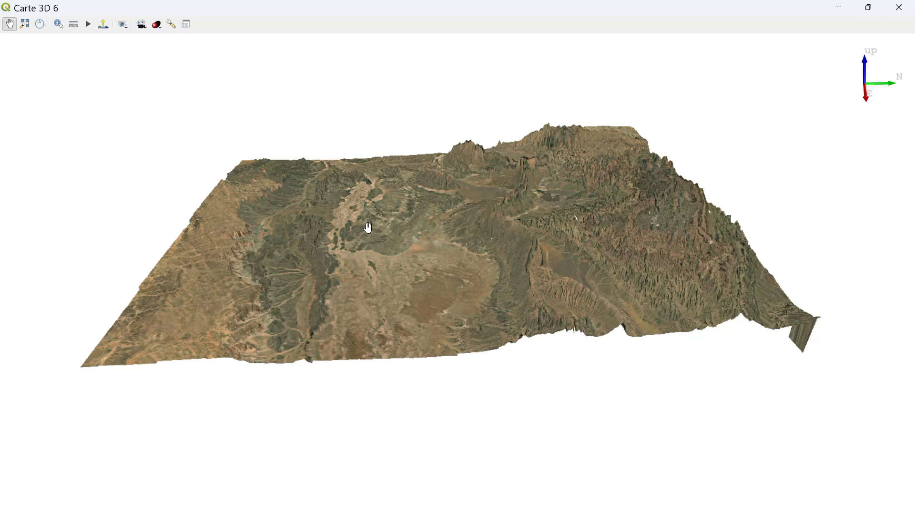
Create a new print layout with the default name and add a 3D map item covering the whole page.
click(839, 8)
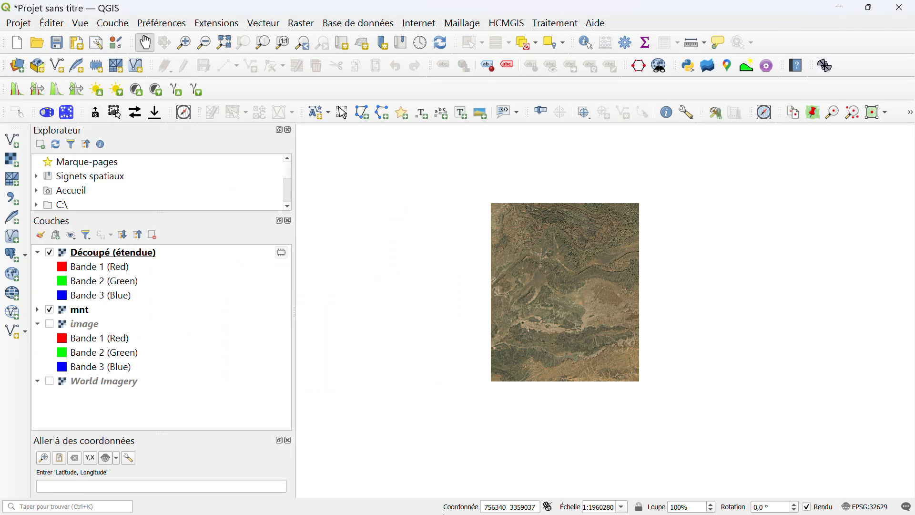
click(18, 23)
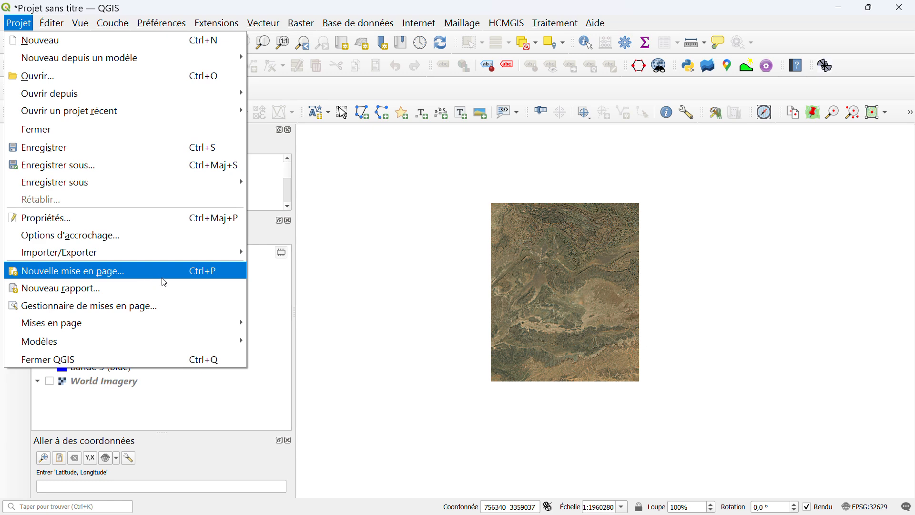
click(161, 280)
click(396, 290)
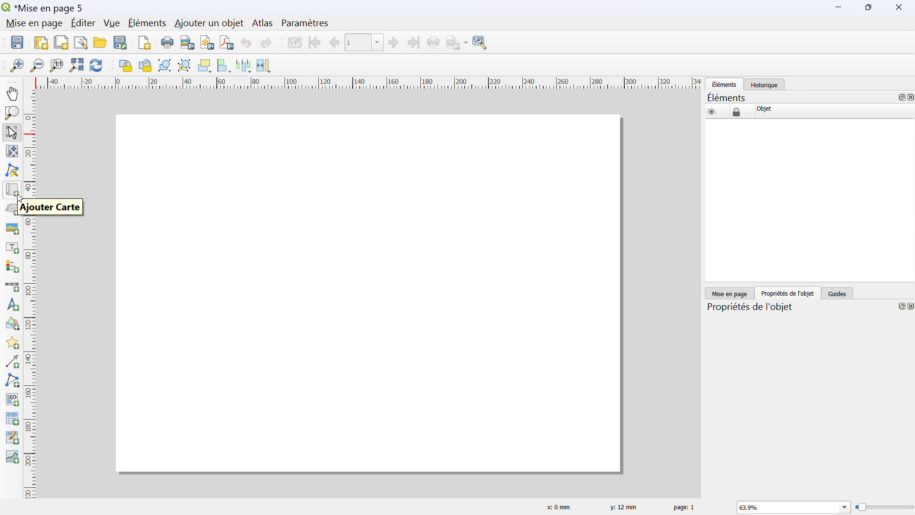
click(18, 218)
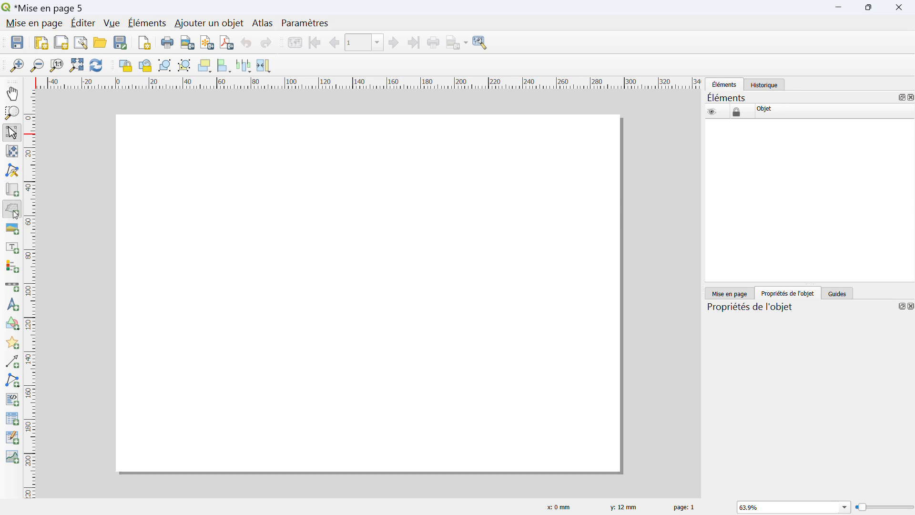
drag(116, 115, 619, 472)
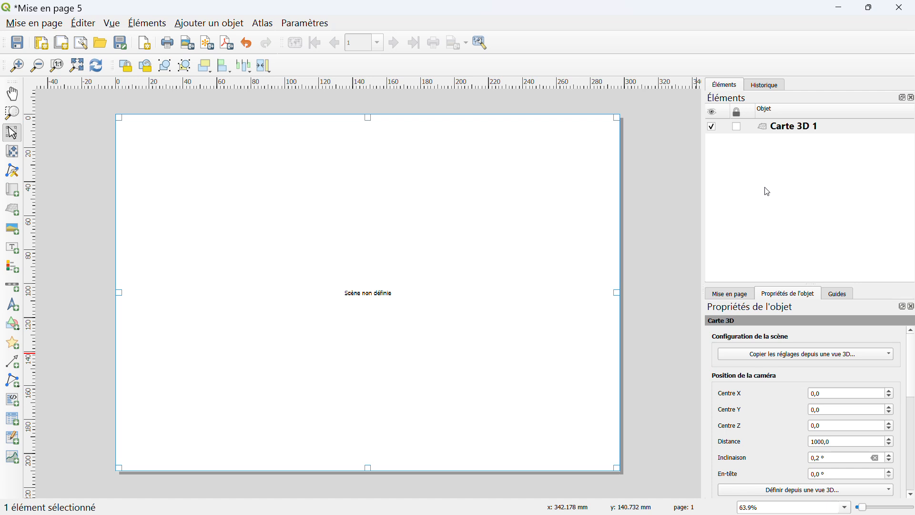
Copy the camera position and the scene settings from Carte 3D 6 into the layout's 3D map item.
click(774, 496)
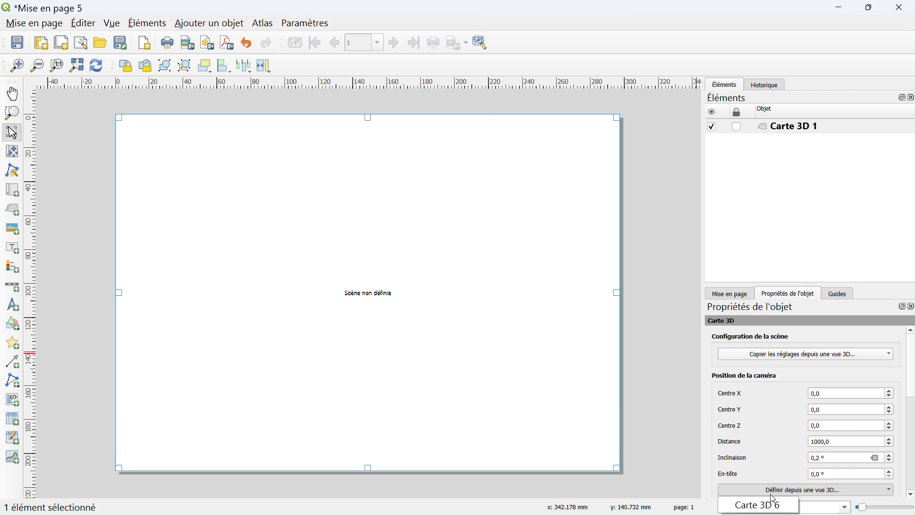
click(773, 501)
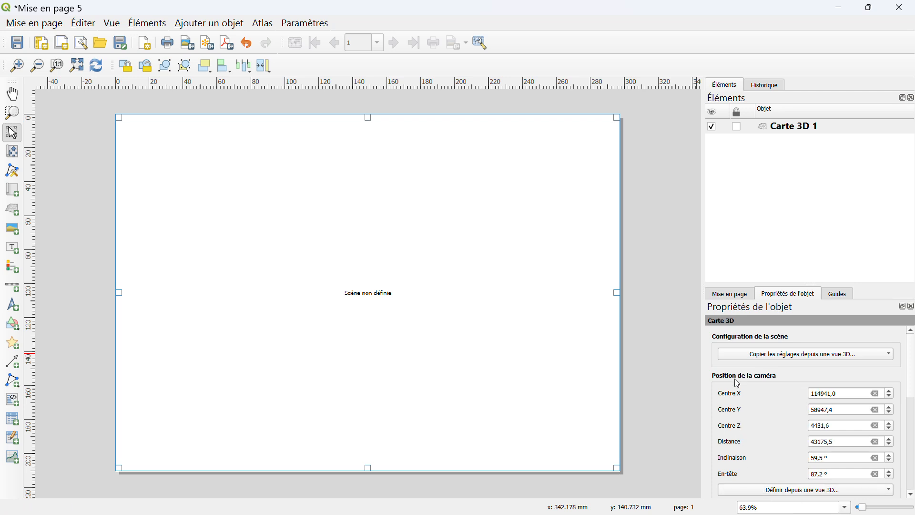
click(775, 356)
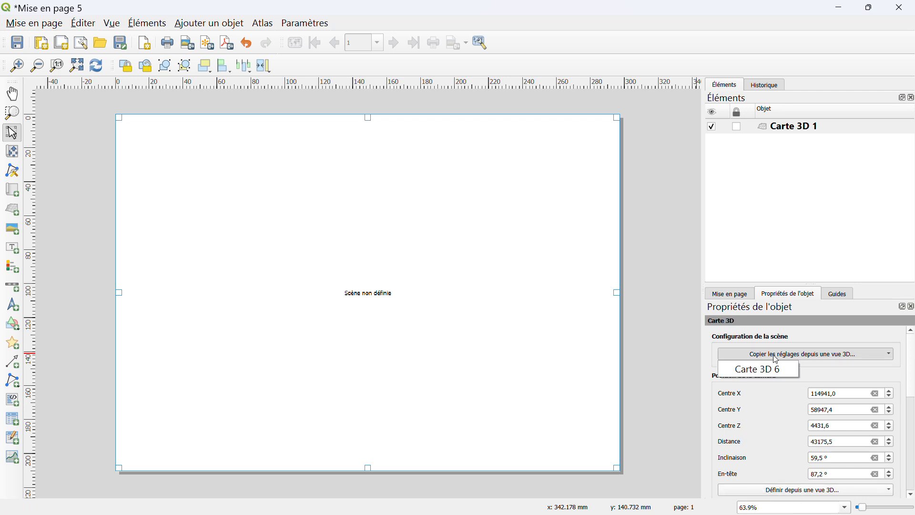
click(753, 370)
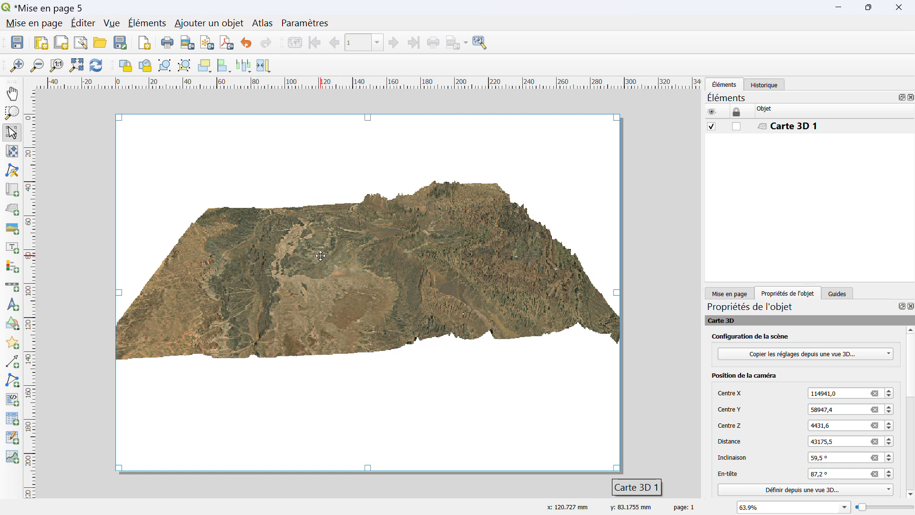
click(215, 307)
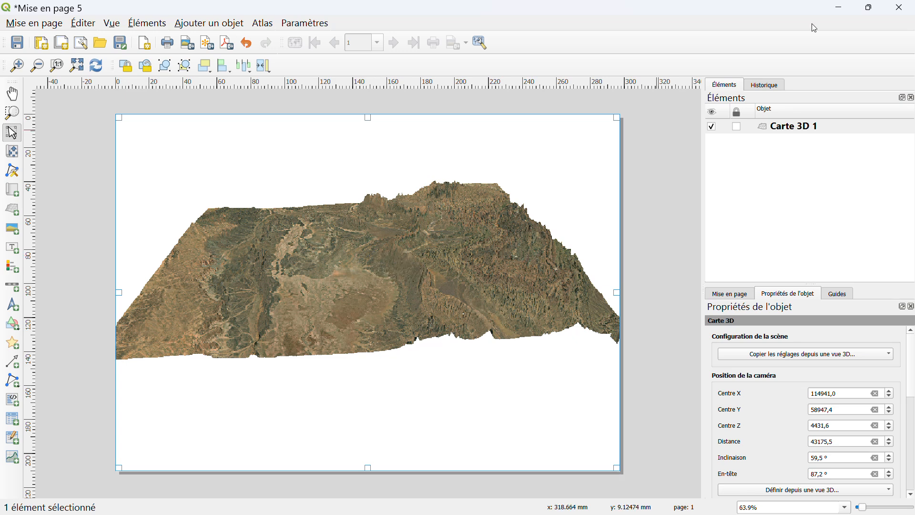
Return to the Carte 3D 6 window and zoom out so the whole terrain fits with wide margins.
key(alt+Tab)
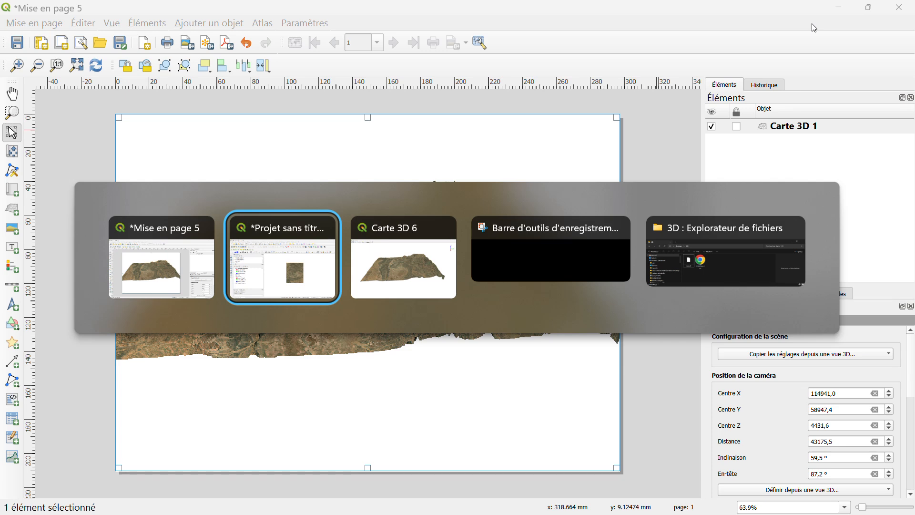
key(alt+Tab)
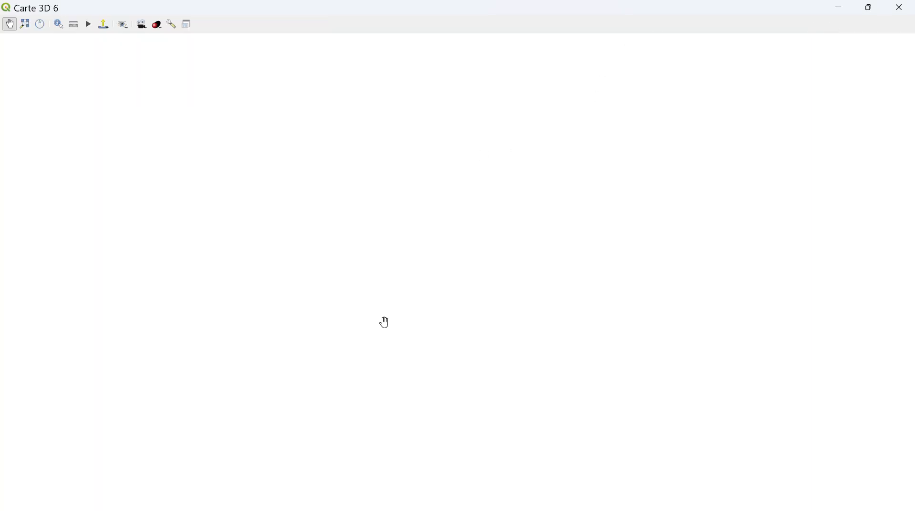
drag(527, 310, 541, 285)
scroll(541, 285, down, 2)
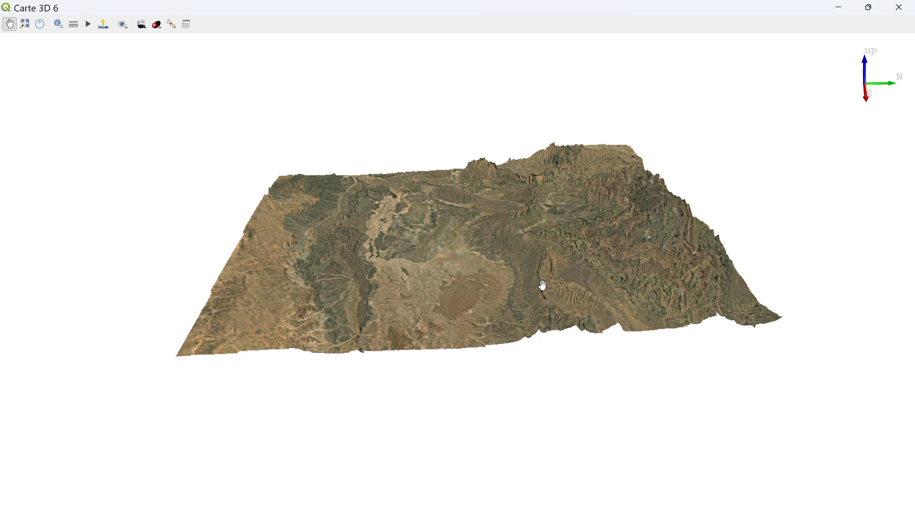
scroll(542, 285, down, 2)
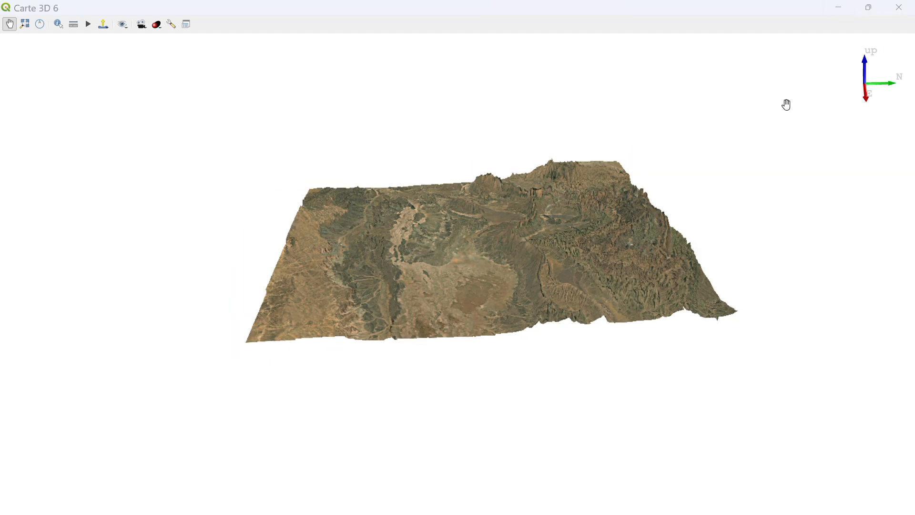
Refresh the layout's 3D map with the scene settings and camera position of Carte 3D 6, keeping it aligned to the page.
key(alt+Tab)
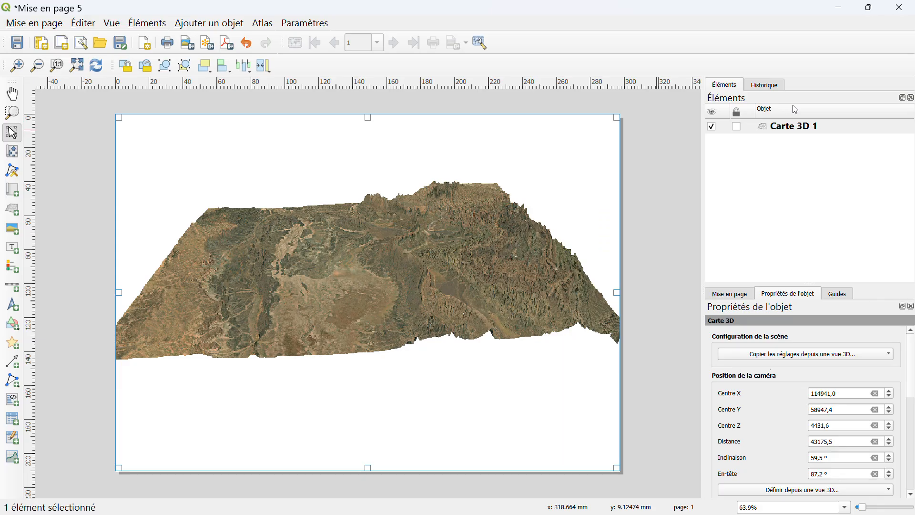
click(768, 357)
click(769, 367)
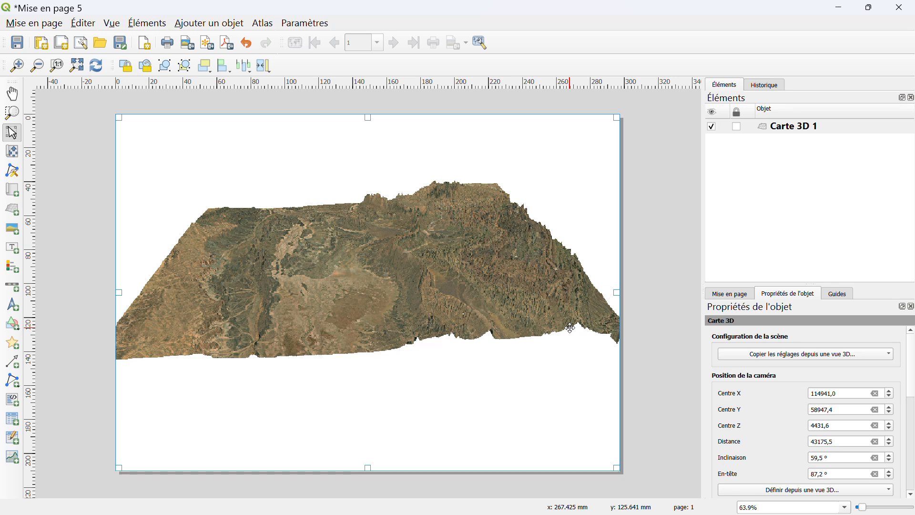
click(820, 491)
click(758, 504)
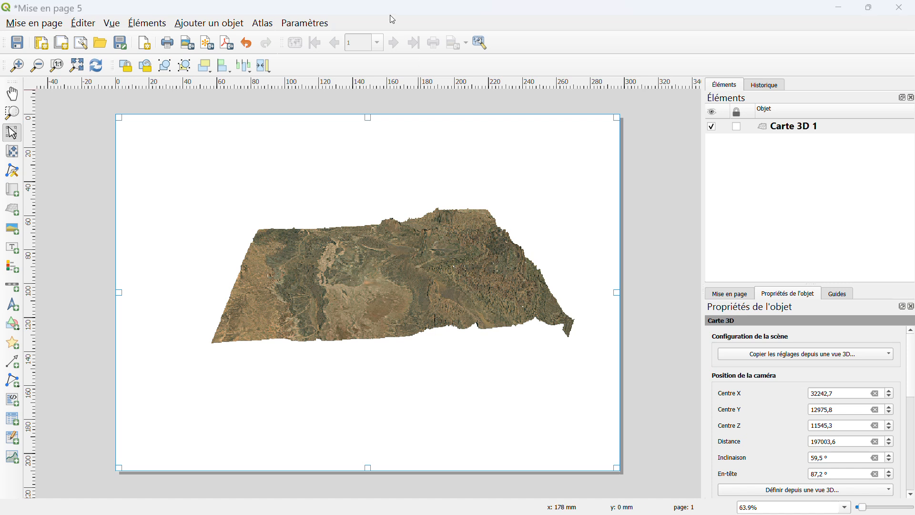
drag(448, 168, 449, 165)
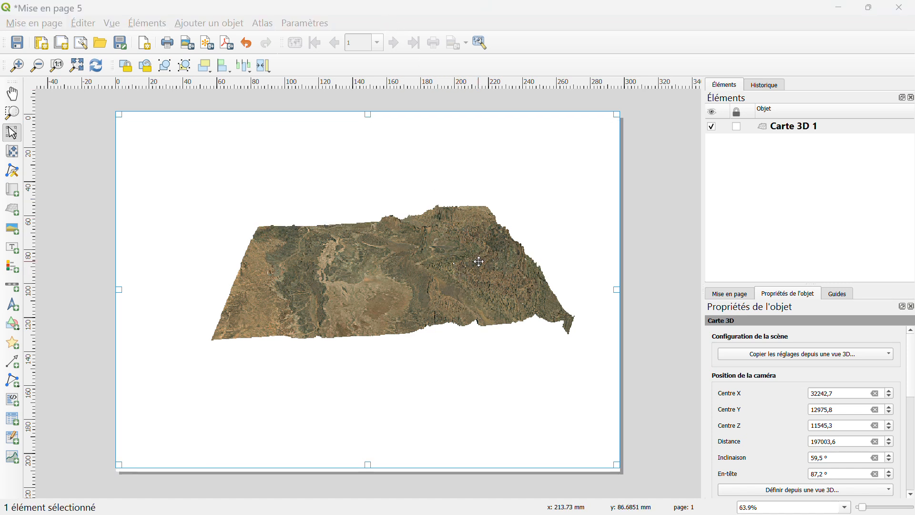
drag(386, 260, 386, 263)
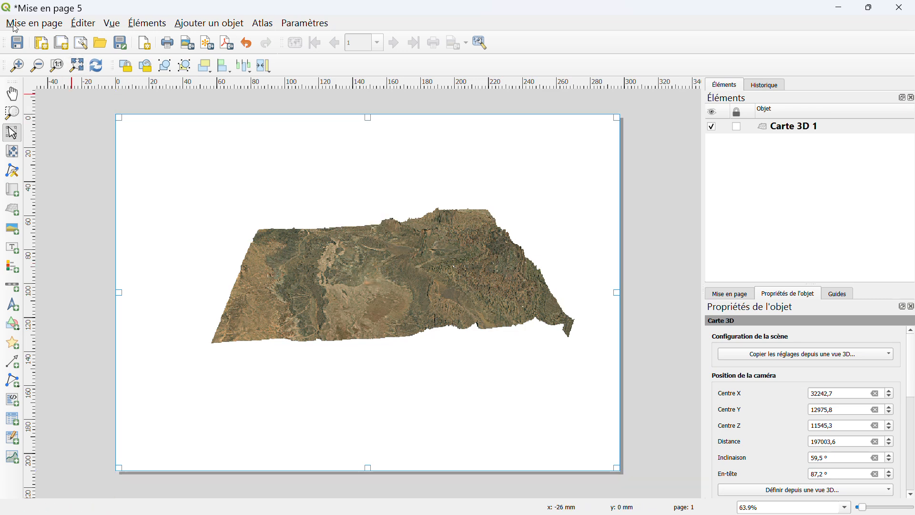
Export the layout as an image named 3D.tif in the 3D folder, with the file type set to Format by Extension.
click(35, 23)
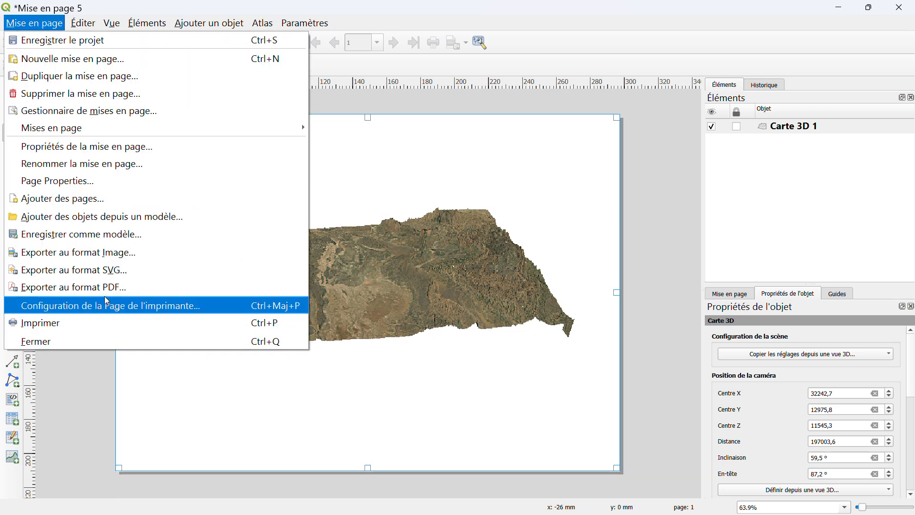
click(134, 252)
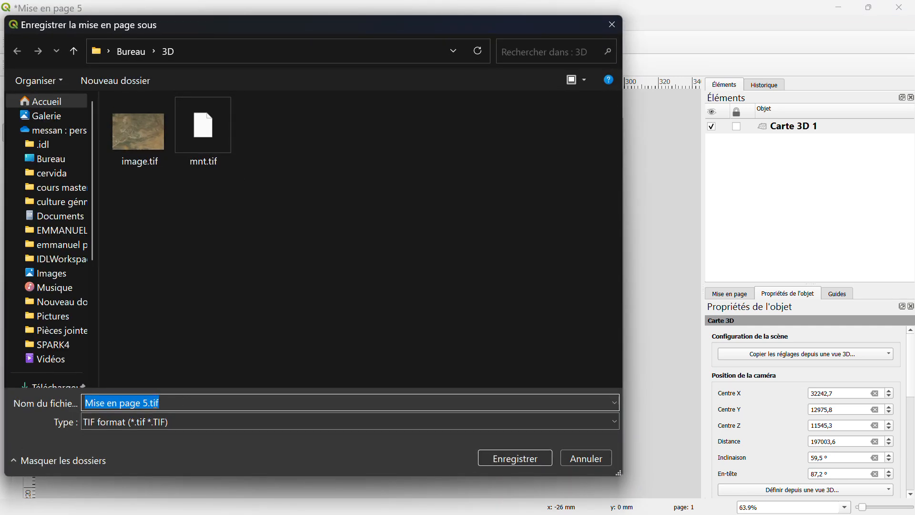
drag(148, 403, 86, 403)
text(3D)
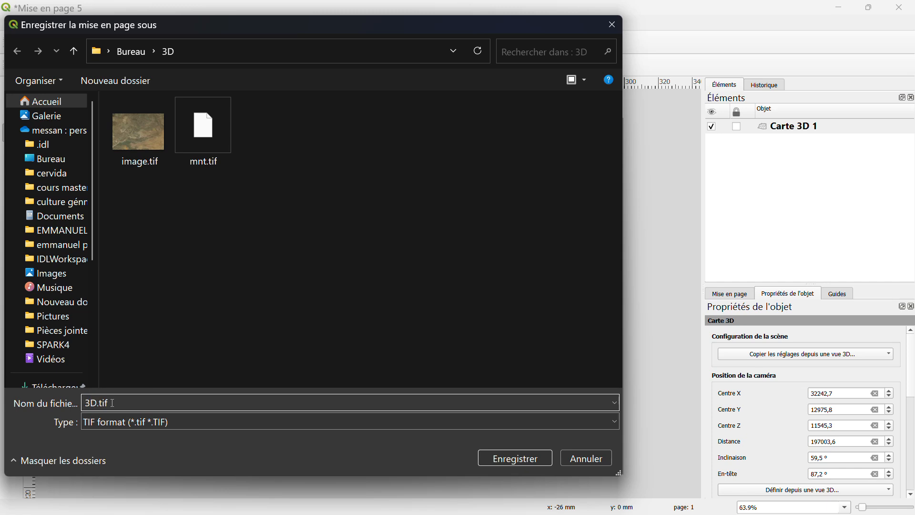
click(146, 421)
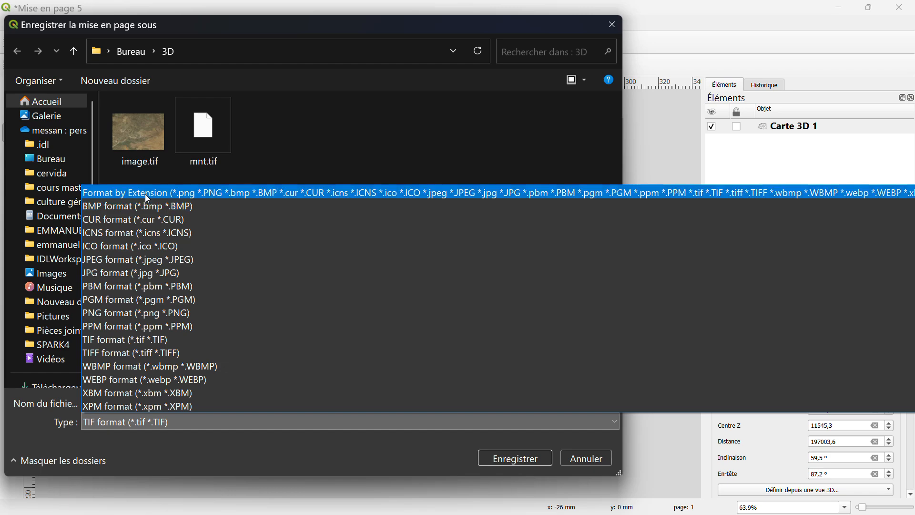
click(147, 193)
click(501, 458)
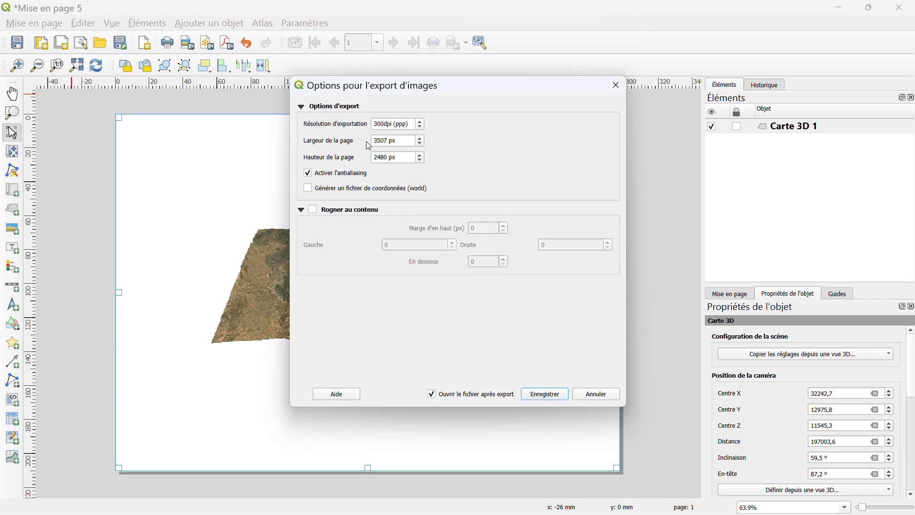
Set the export resolution to 1300 dpi and save the layout image.
click(387, 124)
key(Home)
text(1)
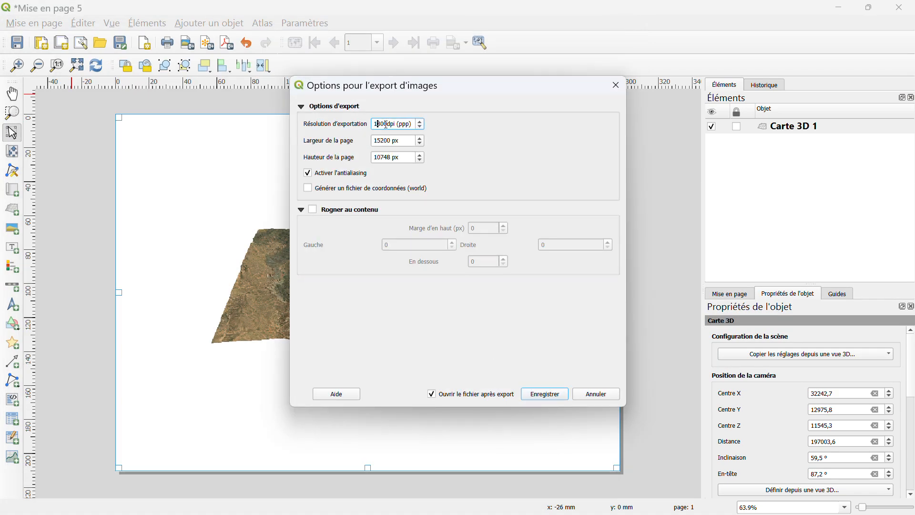
click(551, 394)
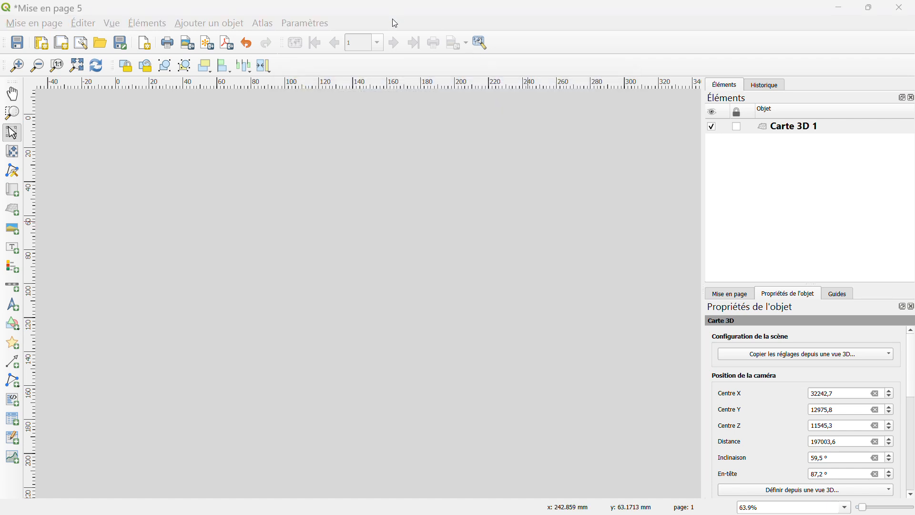